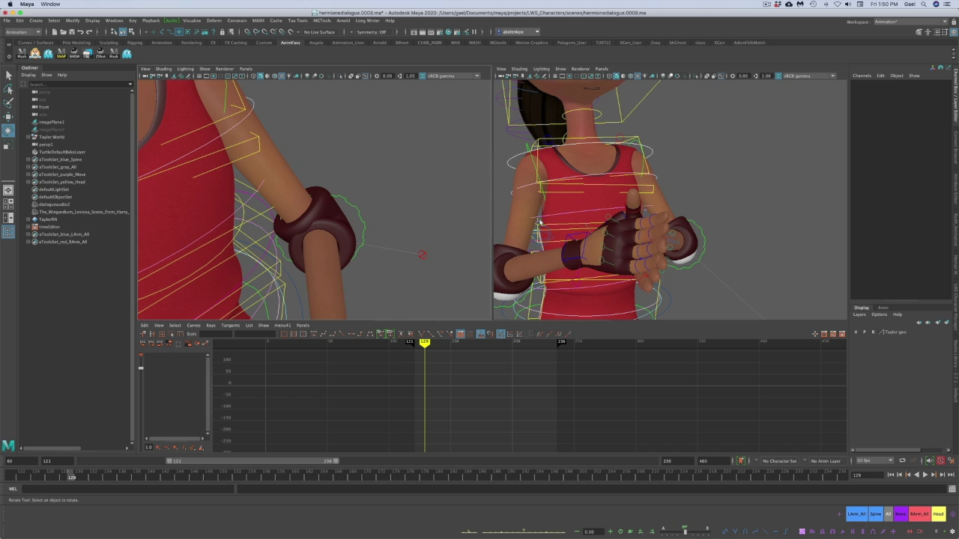
# - Select the RArm_All controls and examine the arm poses at frames 121, 128, 129, 199, 200 and 236
pyautogui.keyDown('alt'); pyautogui.moveTo(717, 227); pyautogui.dragTo(628, 229, button='right'); pyautogui.keyUp('alt')
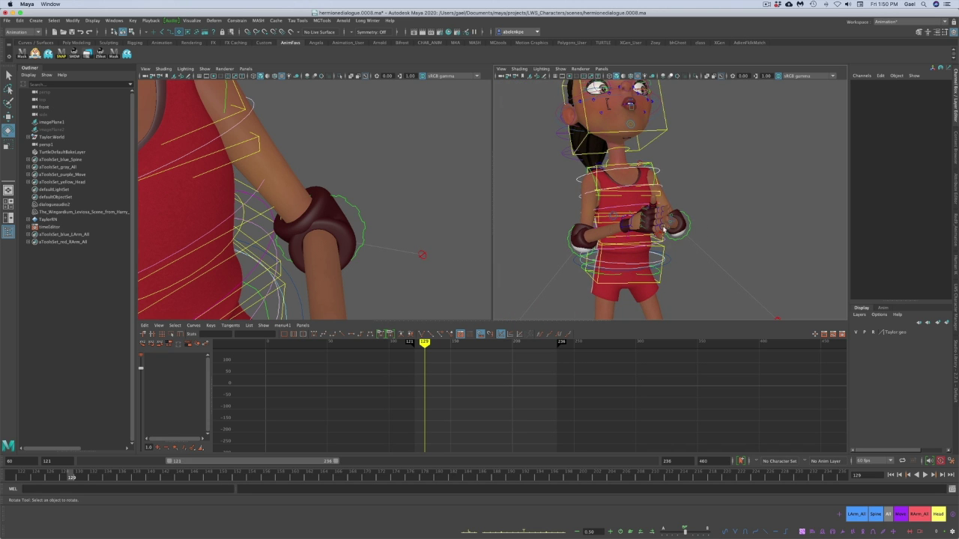
pyautogui.click(859, 516)
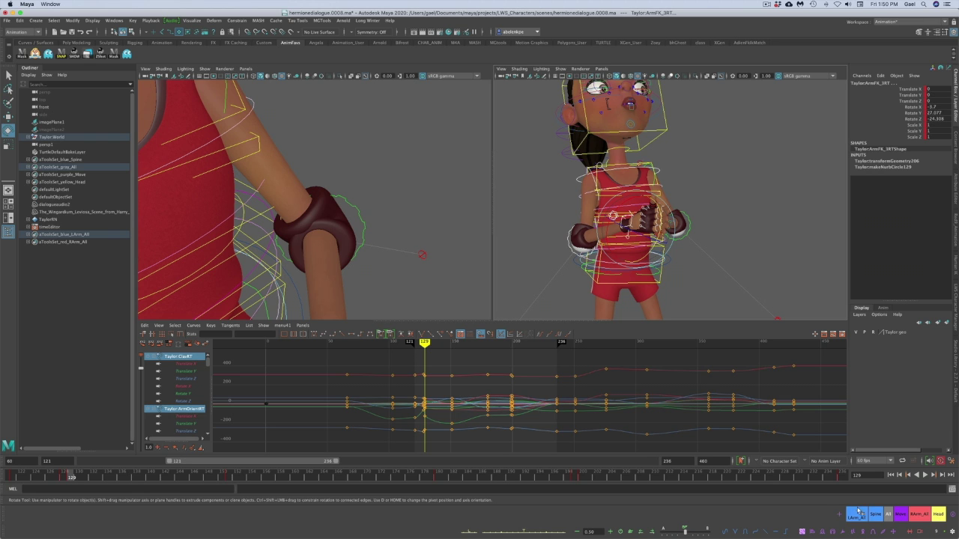
pyautogui.click(916, 516)
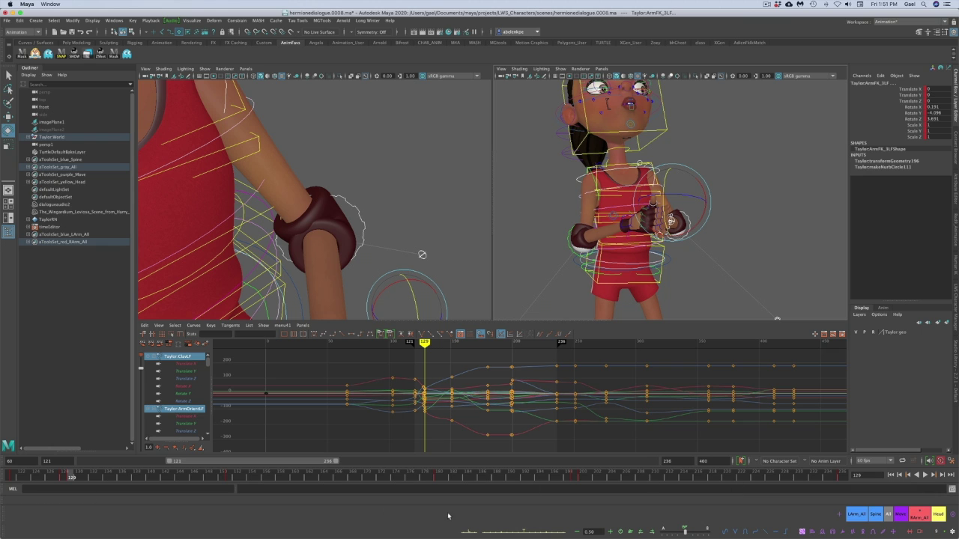
pyautogui.click(13, 478)
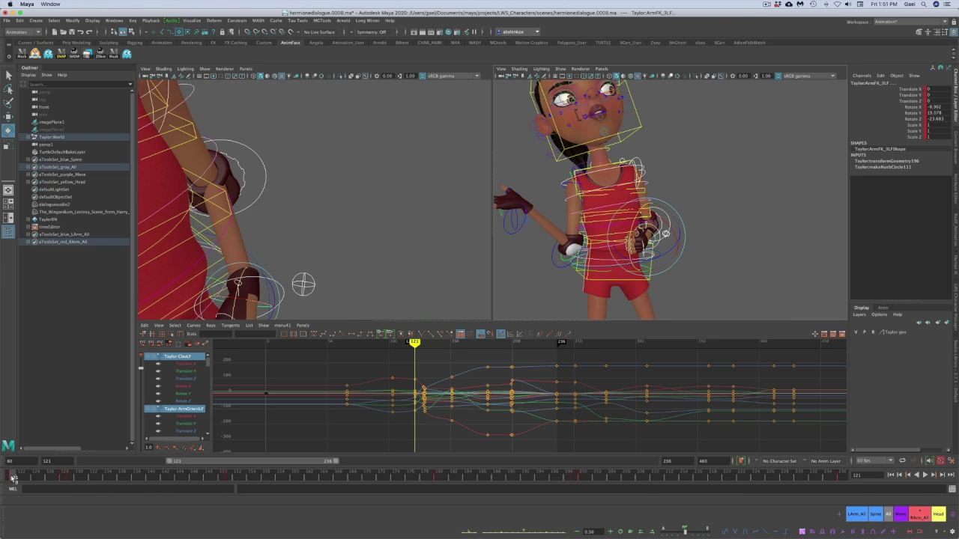
pyautogui.click(65, 477)
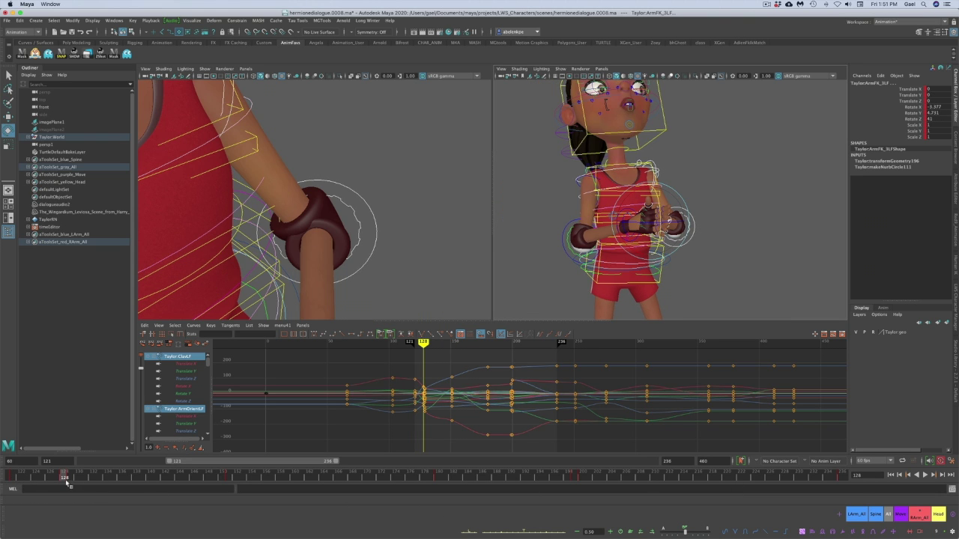
pyautogui.click(70, 478)
pyautogui.click(66, 480)
pyautogui.click(70, 480)
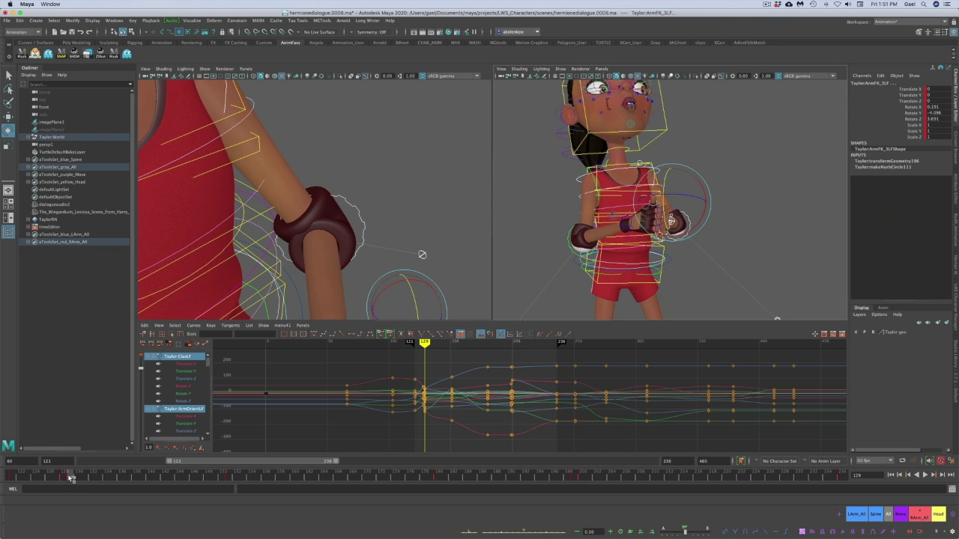
pyautogui.click(574, 478)
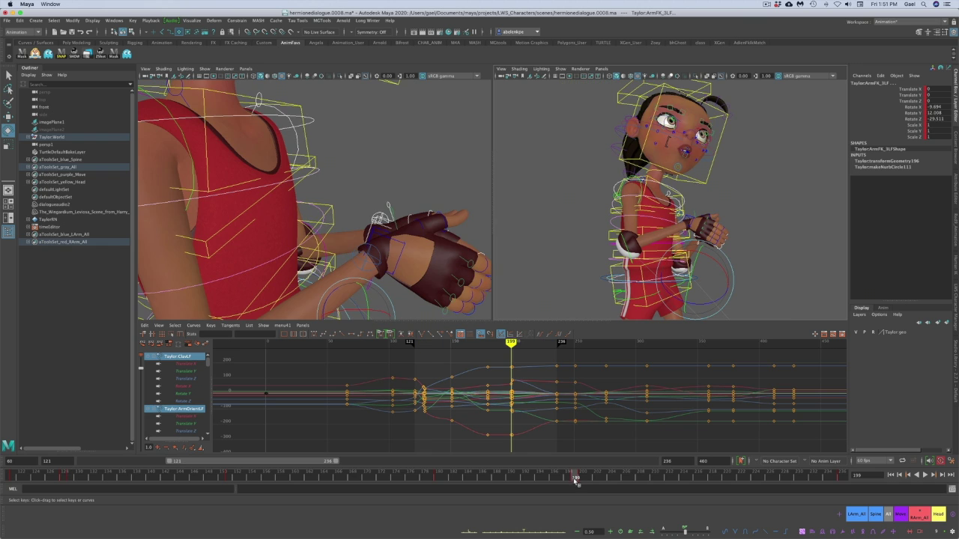
pyautogui.click(583, 480)
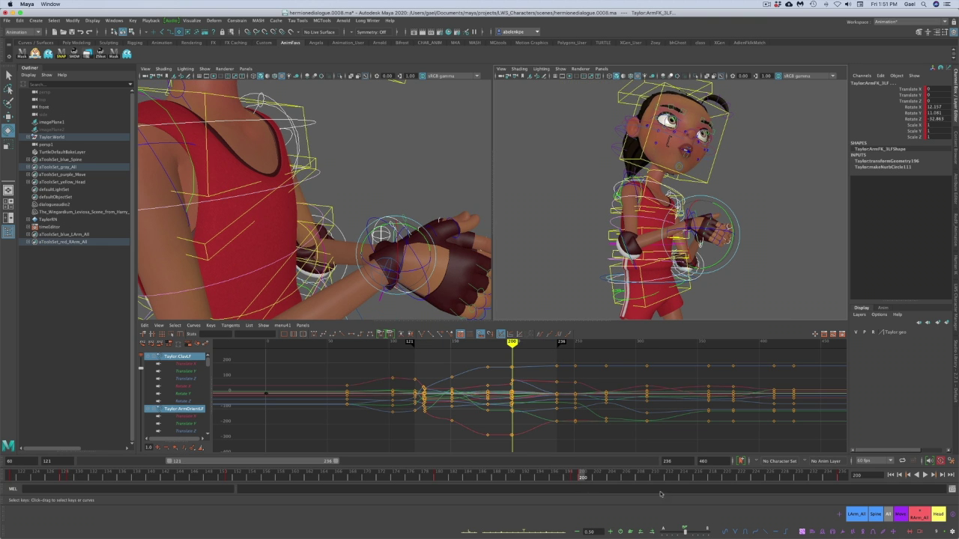
pyautogui.click(844, 480)
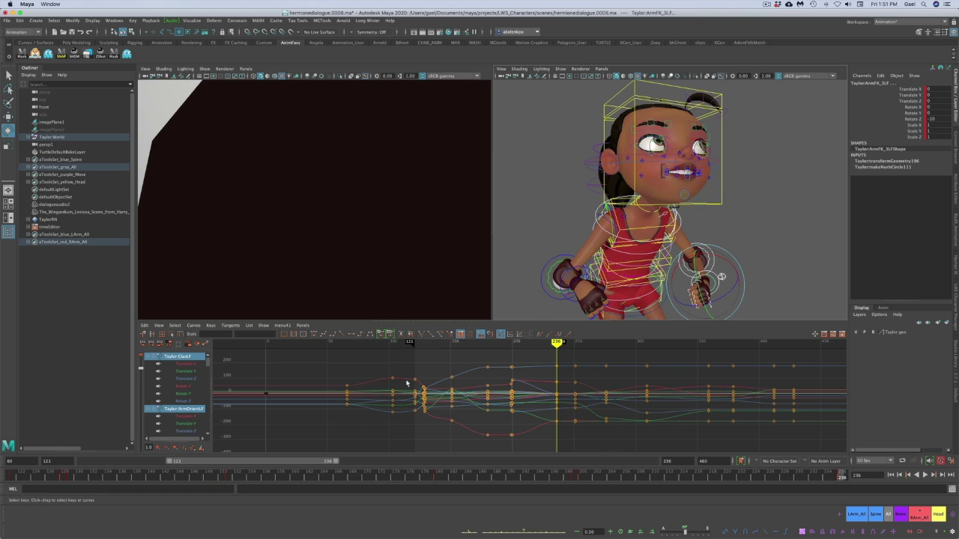
# - Add the LArm_All controls to the selection, review both arms' keyed poses from frame 199 back to 121, and return to frame 129 with nothing selected
pyautogui.click(859, 516)
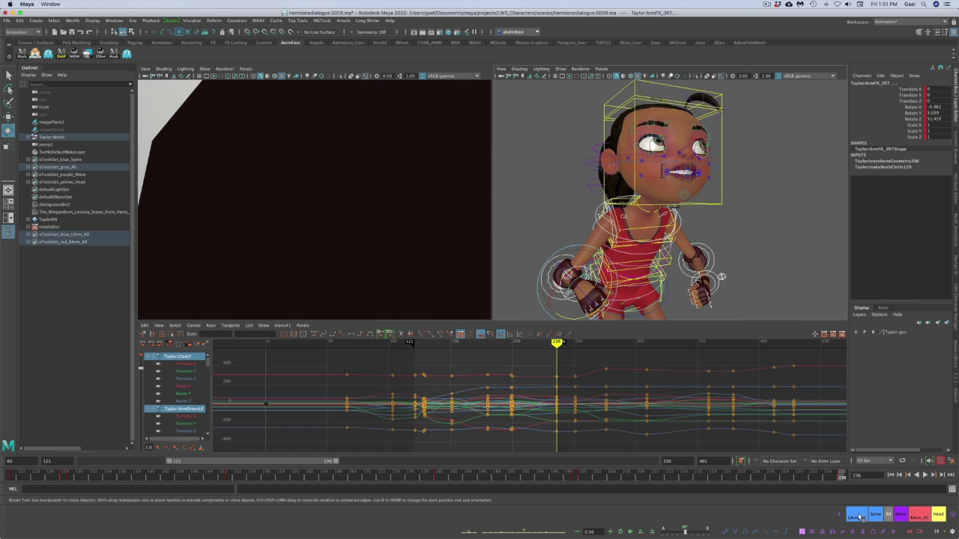
pyautogui.click(576, 477)
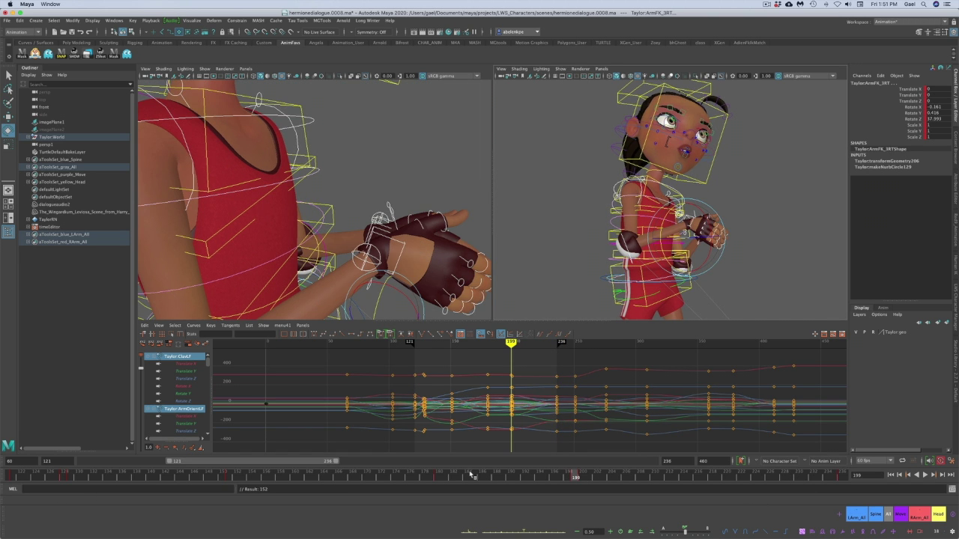
pyautogui.click(440, 477)
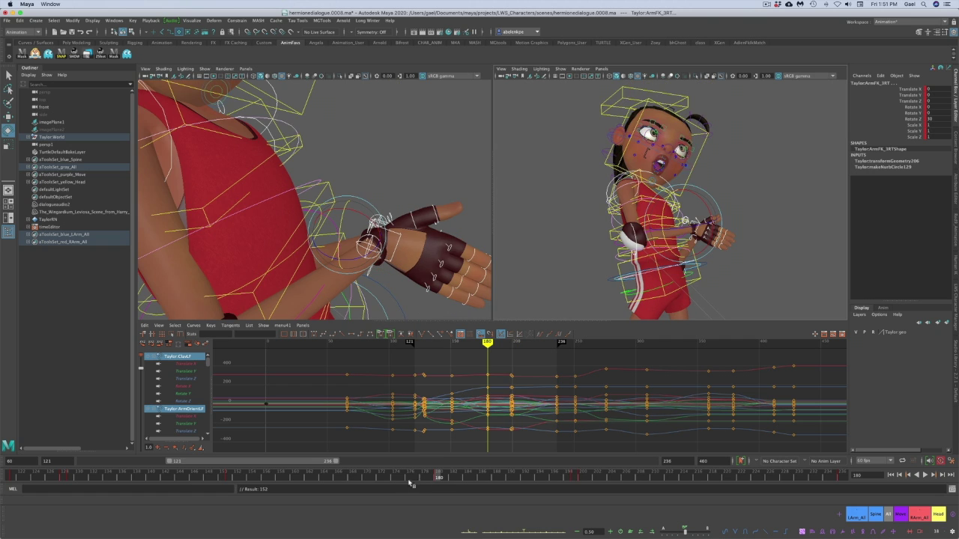
pyautogui.click(230, 480)
pyautogui.click(65, 479)
pyautogui.click(60, 482)
pyautogui.click(14, 480)
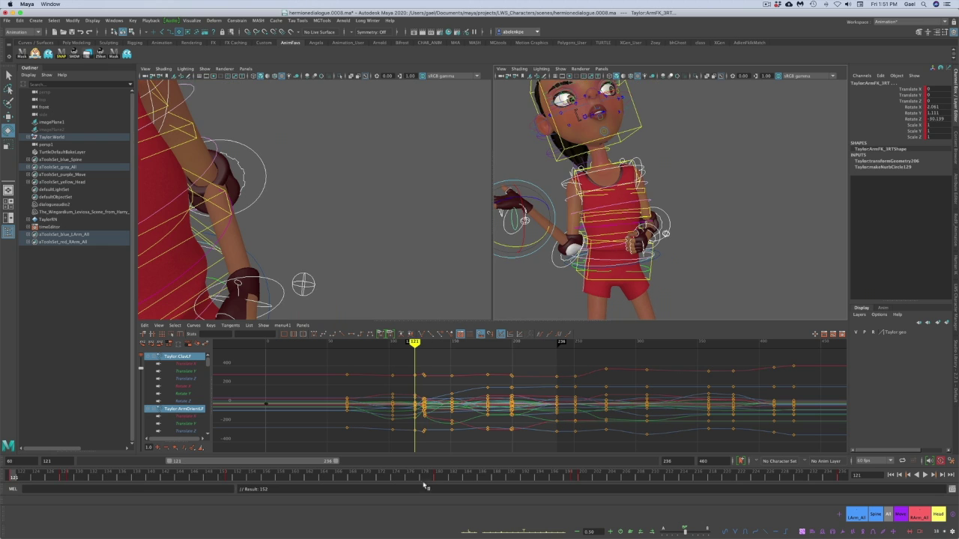
pyautogui.click(71, 477)
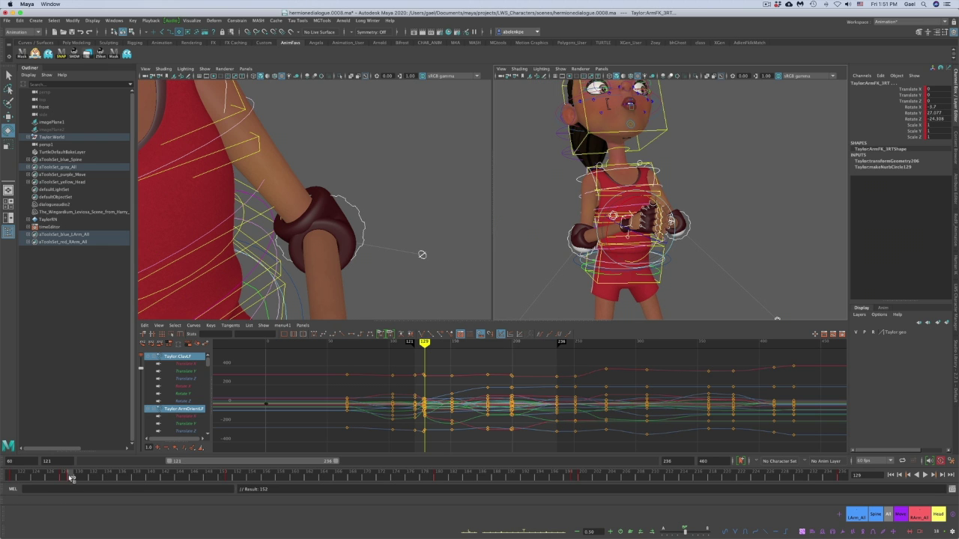
pyautogui.click(717, 190)
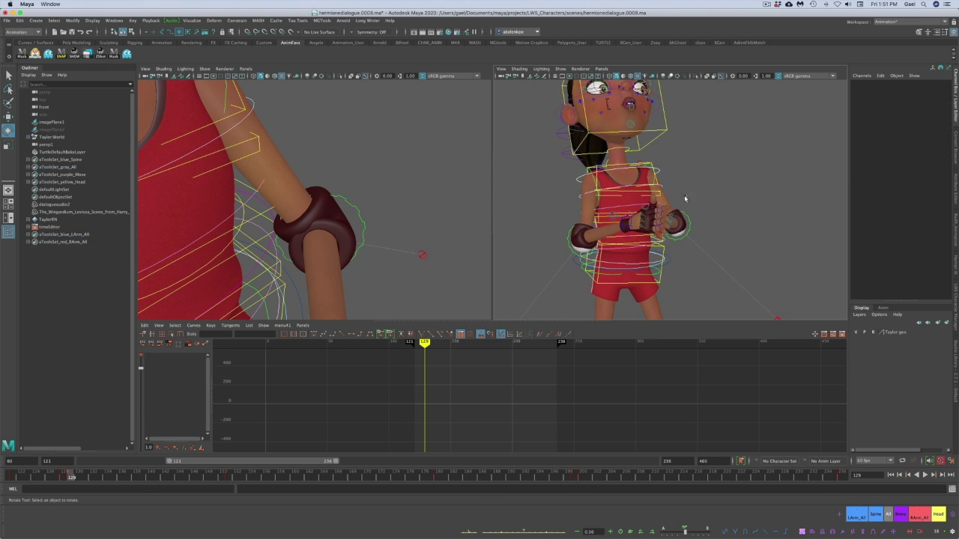
# - Create a locator and rename it lArmLoki
pyautogui.click(35, 21)
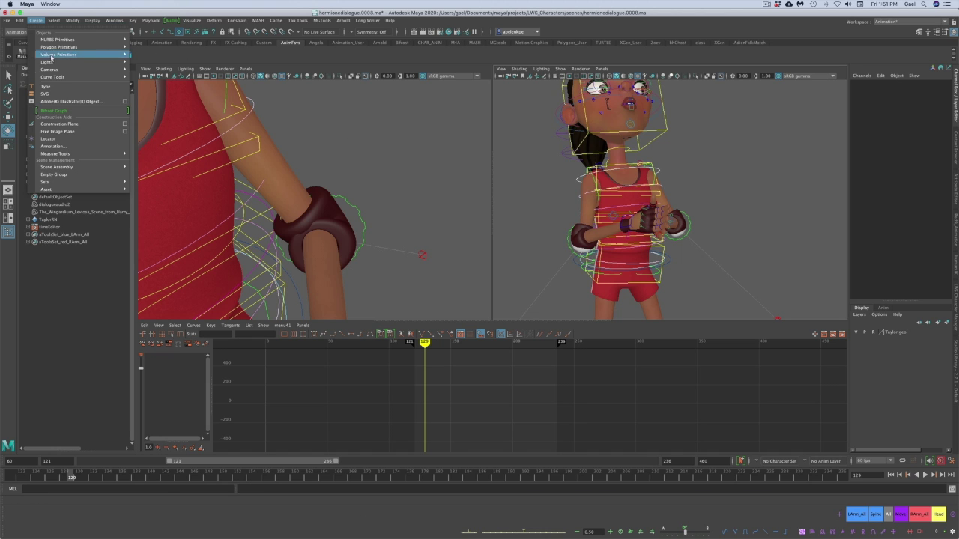
pyautogui.click(84, 140)
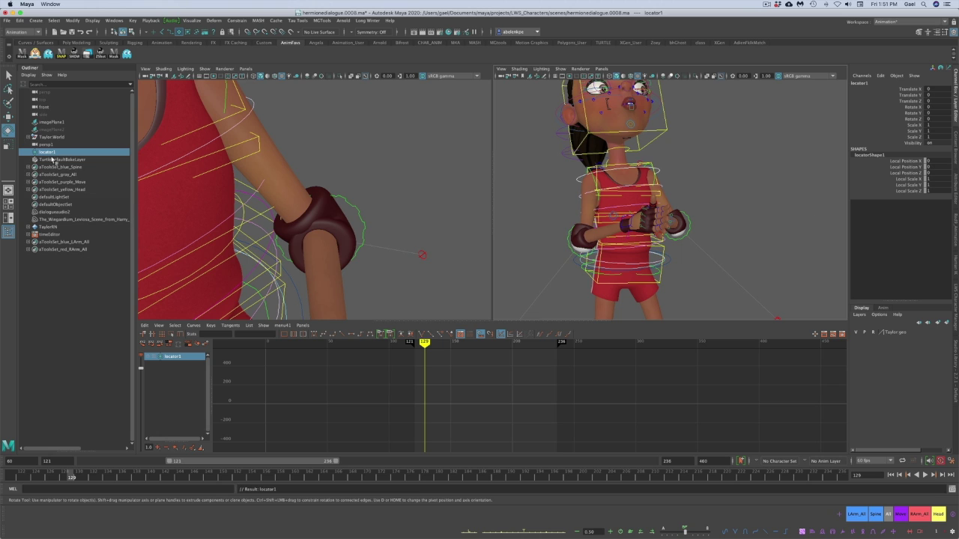
pyautogui.doubleClick(51, 153)
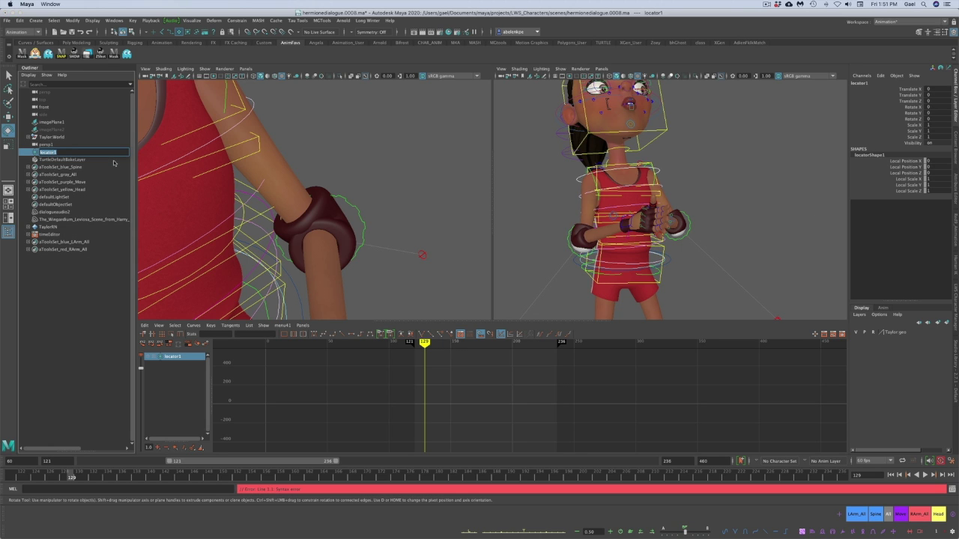
pyautogui.write('lArm')
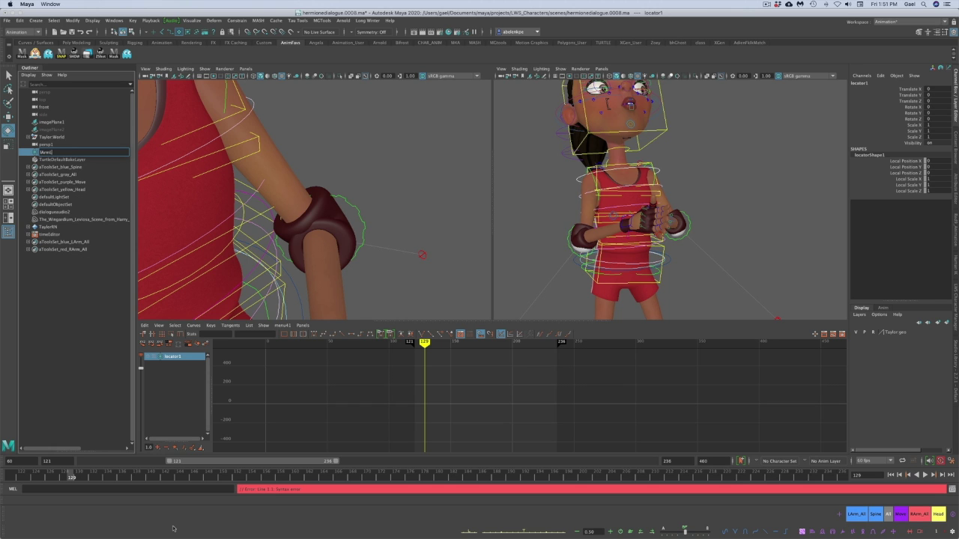
pyautogui.write('Loki')
pyautogui.press('Return')
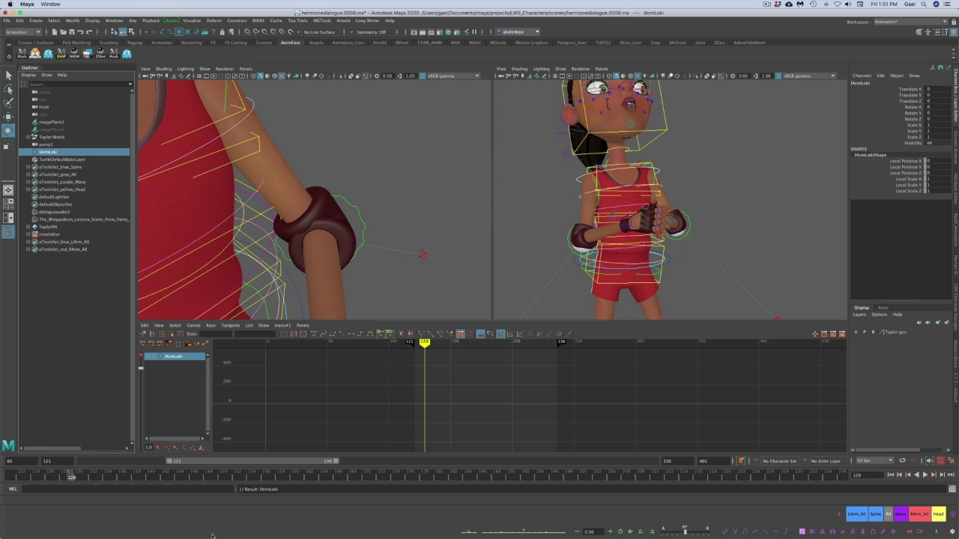
# - Snap the lArmLoki locator to the position and rotation of the Taylor:ArmIKRT control at frame 129
pyautogui.click(709, 196)
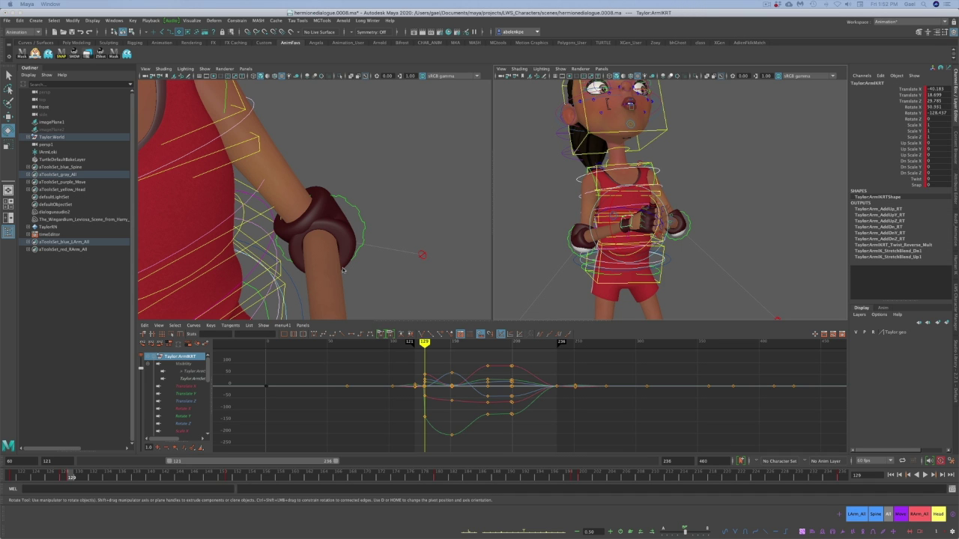
pyautogui.press('q')
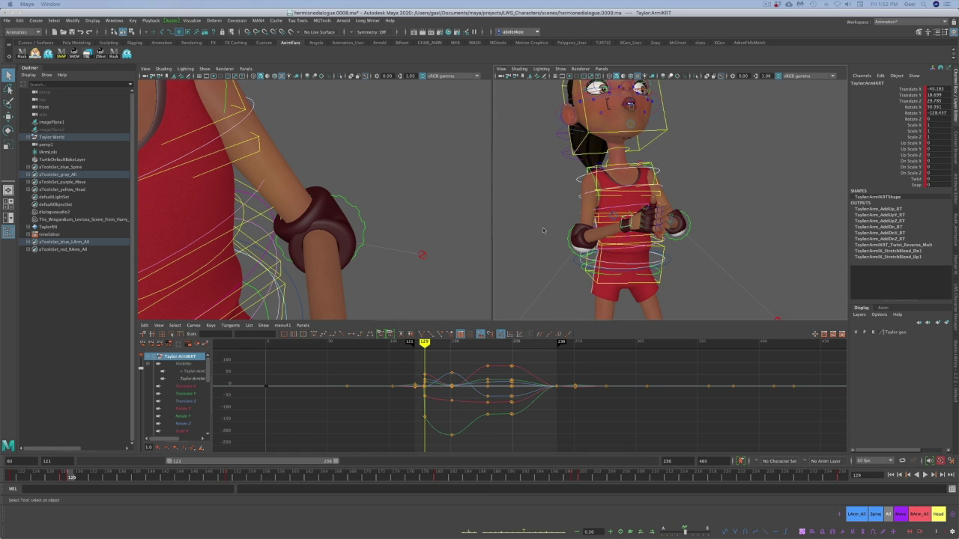
pyautogui.click(47, 152)
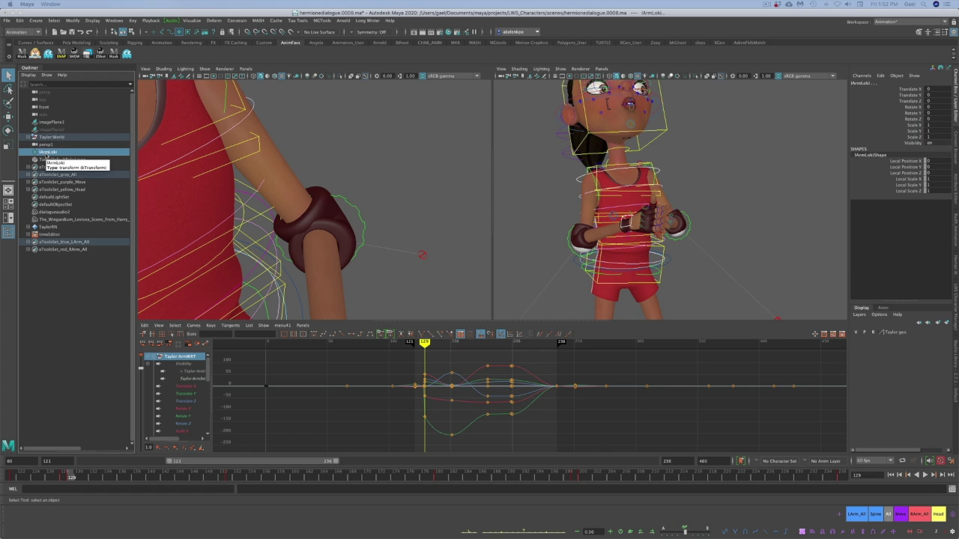
pyautogui.click(25, 53)
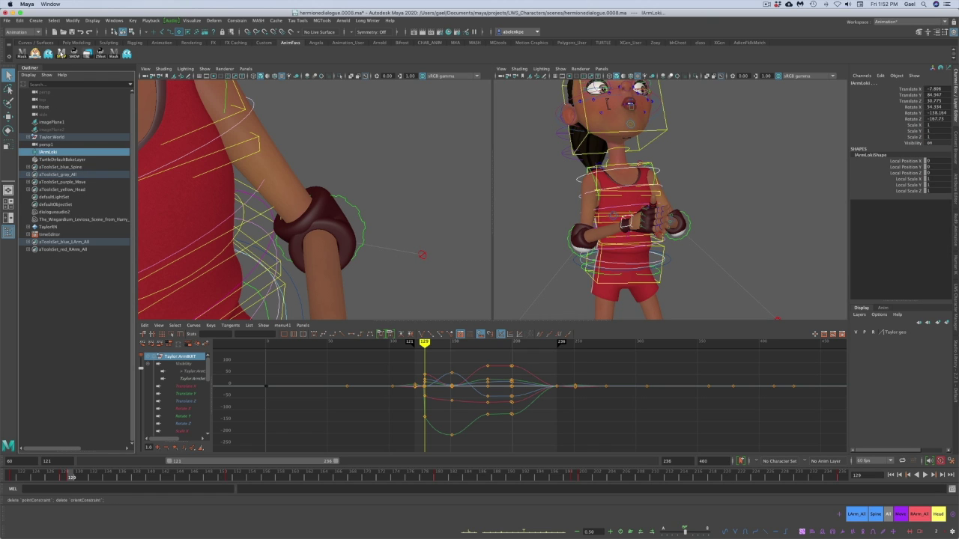
# - Toggle locator display in the full-character viewport and set lArmLoki's Local Scale X, Y and Z to 14.2
pyautogui.click(558, 70)
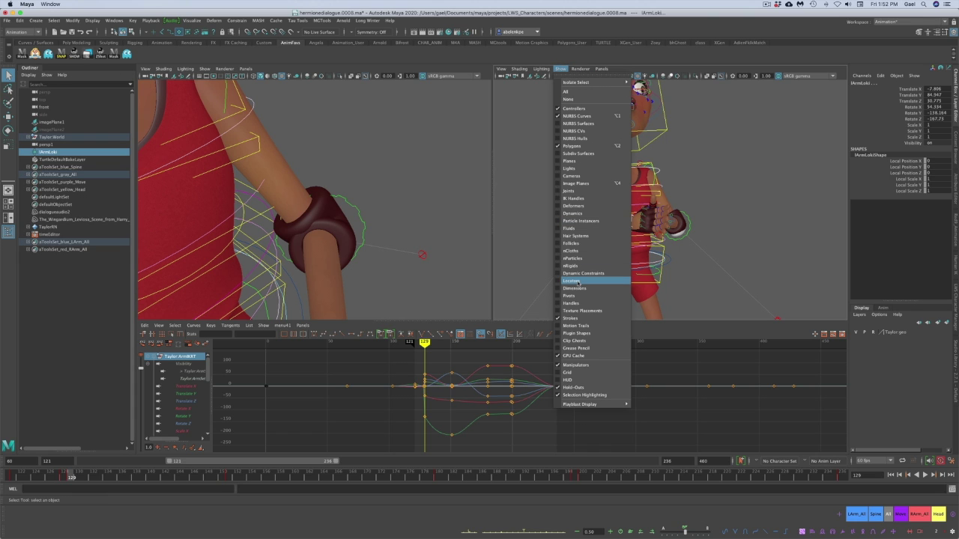
pyautogui.click(577, 279)
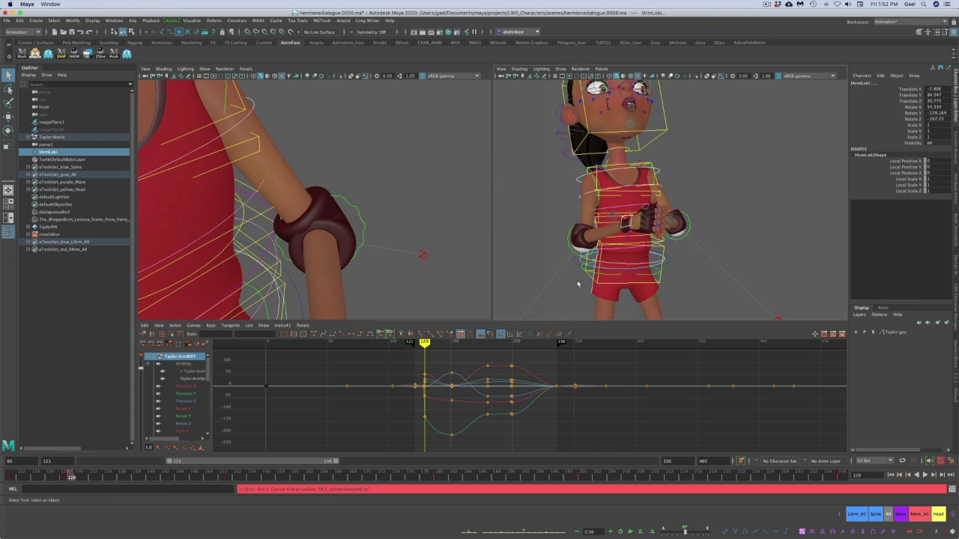
pyautogui.click(506, 178)
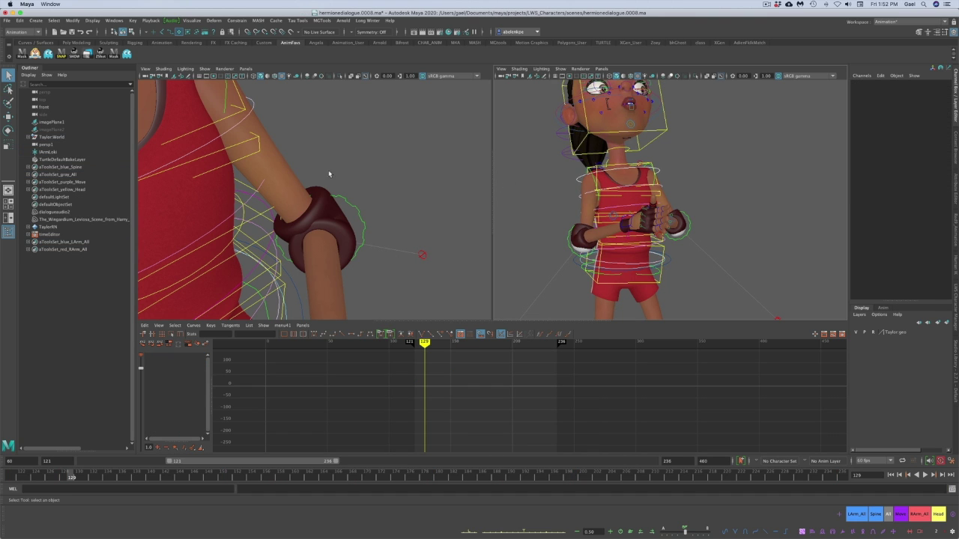
pyautogui.click(45, 152)
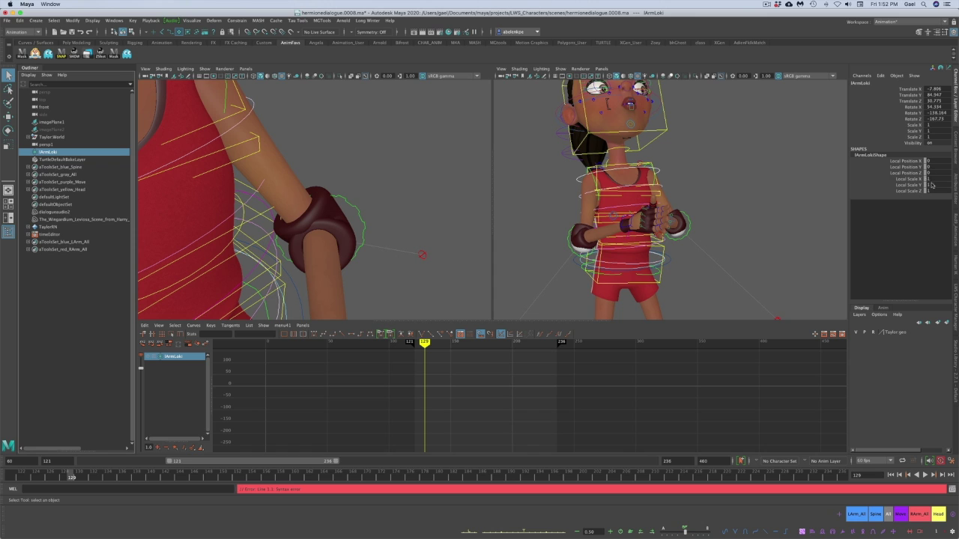
pyautogui.moveTo(902, 179); pyautogui.dragTo(902, 191)
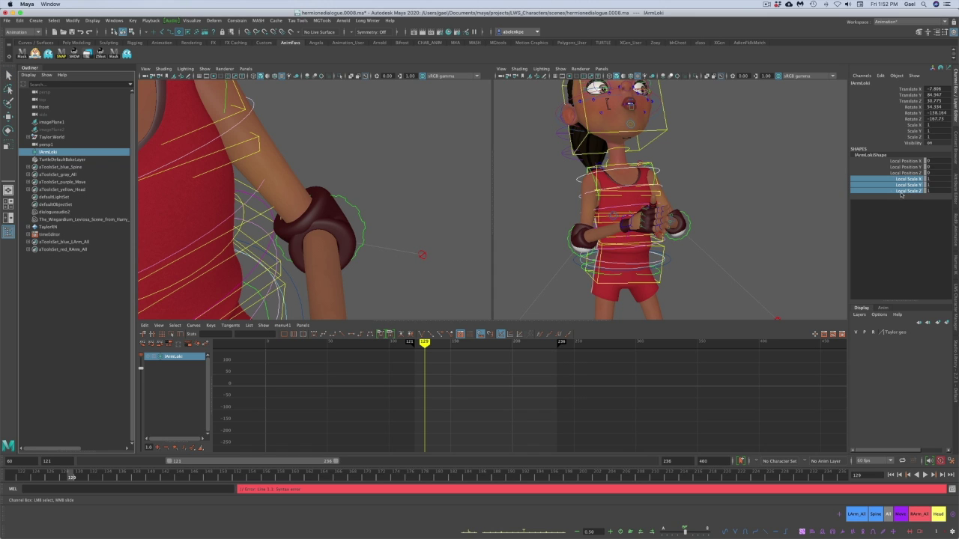
pyautogui.moveTo(795, 193); pyautogui.dragTo(788, 195, button='middle')
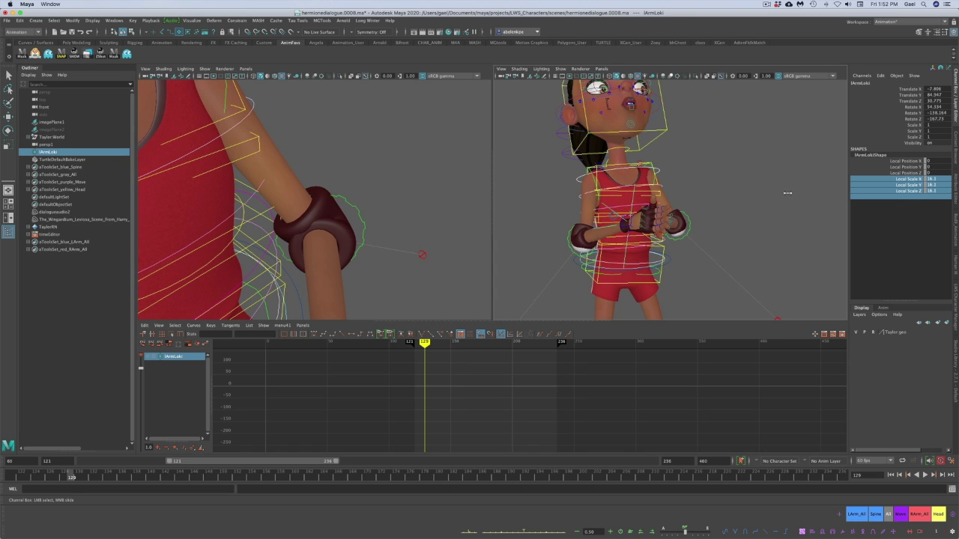
pyautogui.click(726, 180)
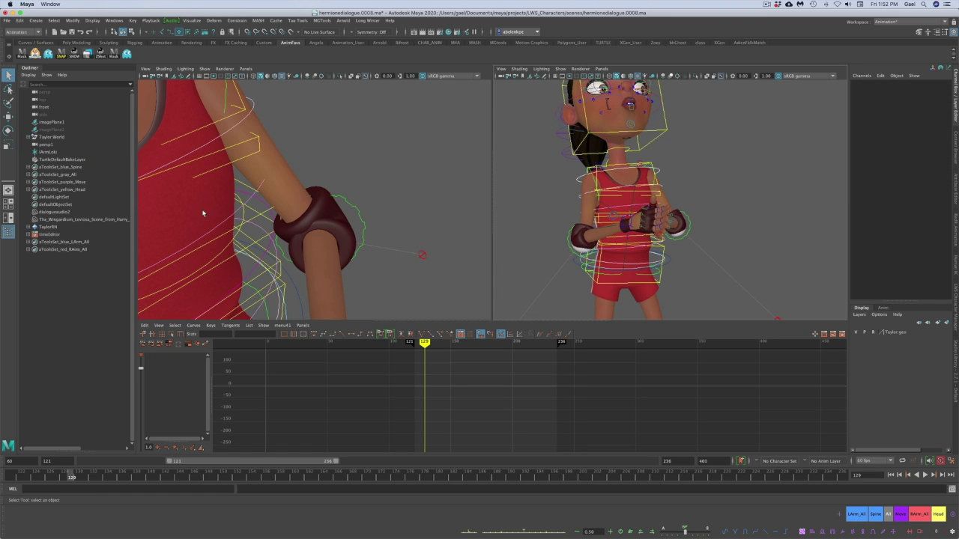
# - Duplicate the lArmLoki locator and parent the duplicate under the original
pyautogui.click(46, 152)
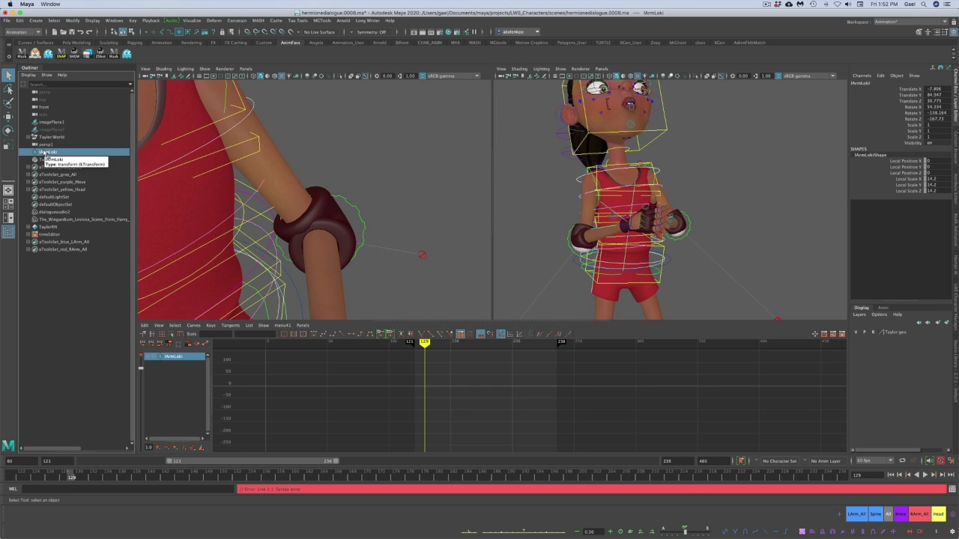
pyautogui.hotkey('ctrl', 'd')
pyautogui.moveTo(47, 161); pyautogui.dragTo(48, 153)
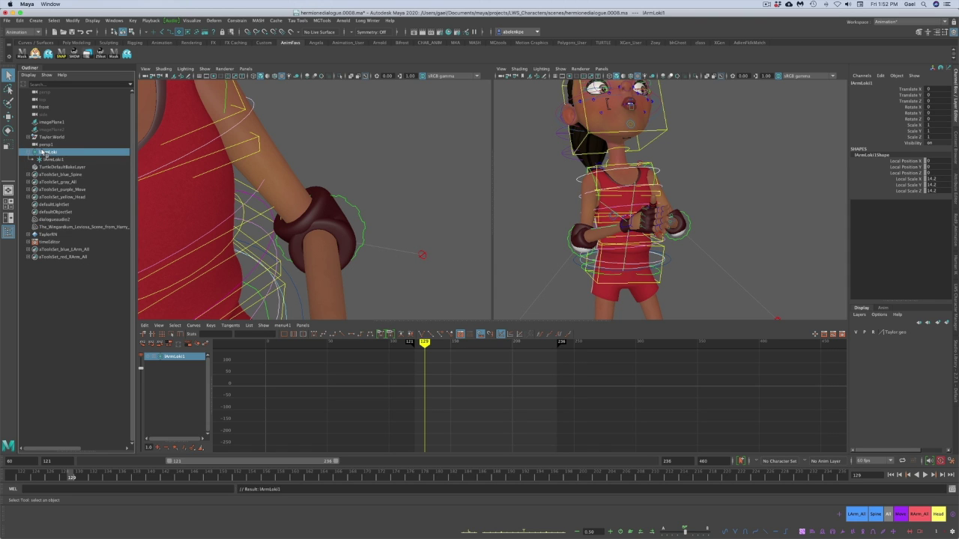
pyautogui.click(52, 158)
pyautogui.click(55, 167)
pyautogui.click(52, 153)
pyautogui.click(57, 160)
pyautogui.click(52, 153)
# - Parent-constrain the lArmLoki locator to the Taylor:ArmIKLF control with Maintain offset on and all translate and rotate axes included
pyautogui.click(525, 183)
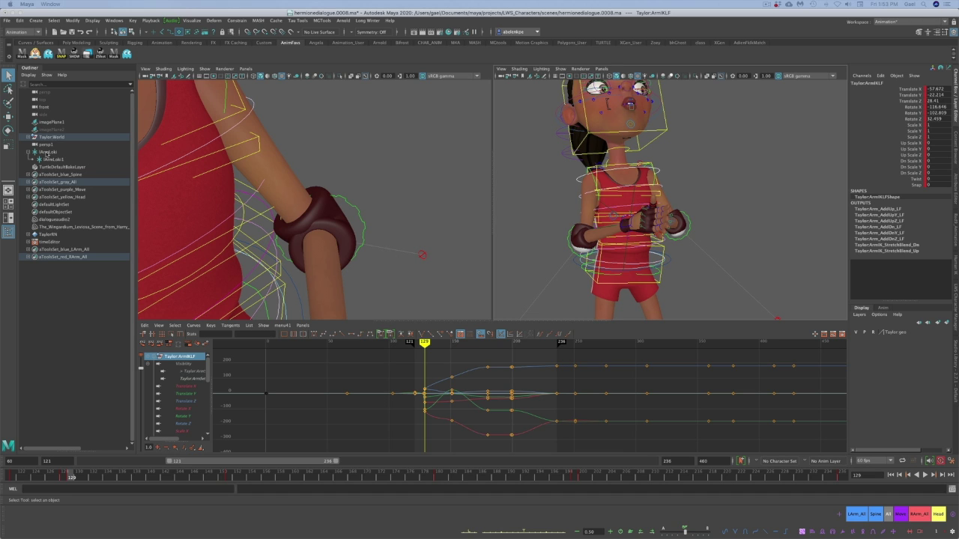
pyautogui.click(48, 155)
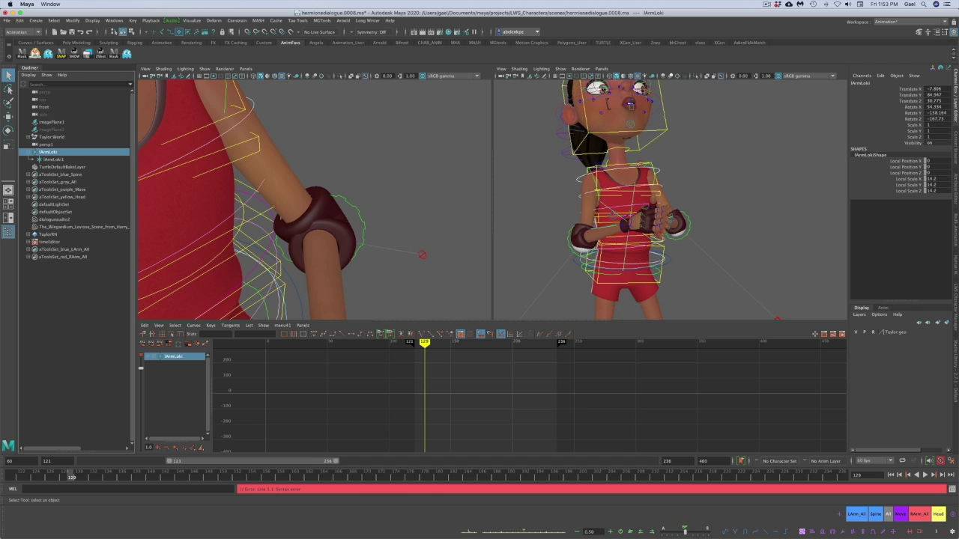
pyautogui.click(48, 153)
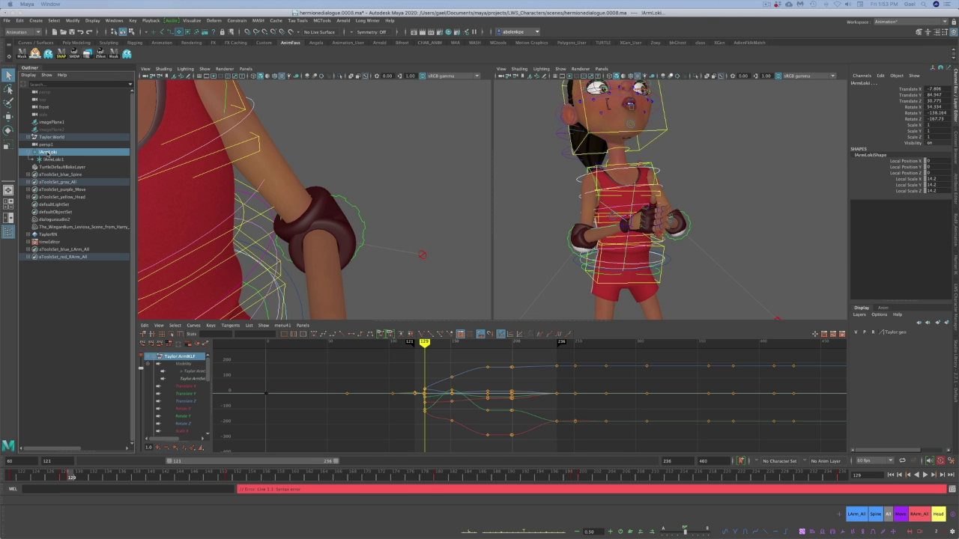
pyautogui.click(238, 20)
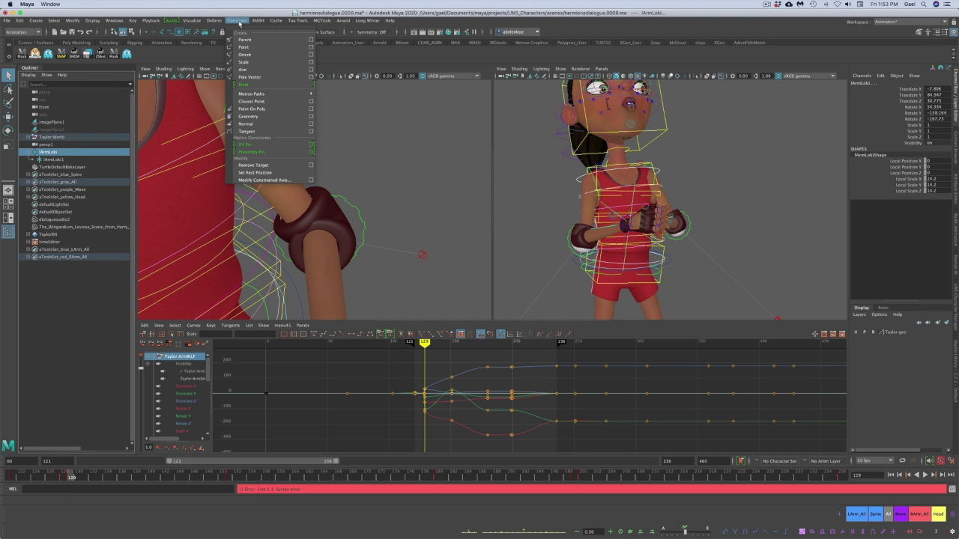
pyautogui.click(310, 40)
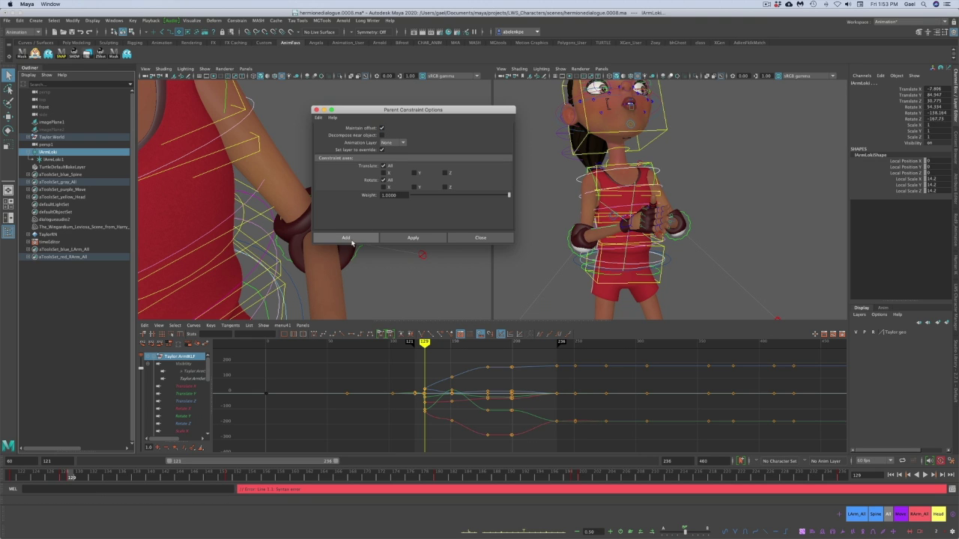
pyautogui.click(444, 238)
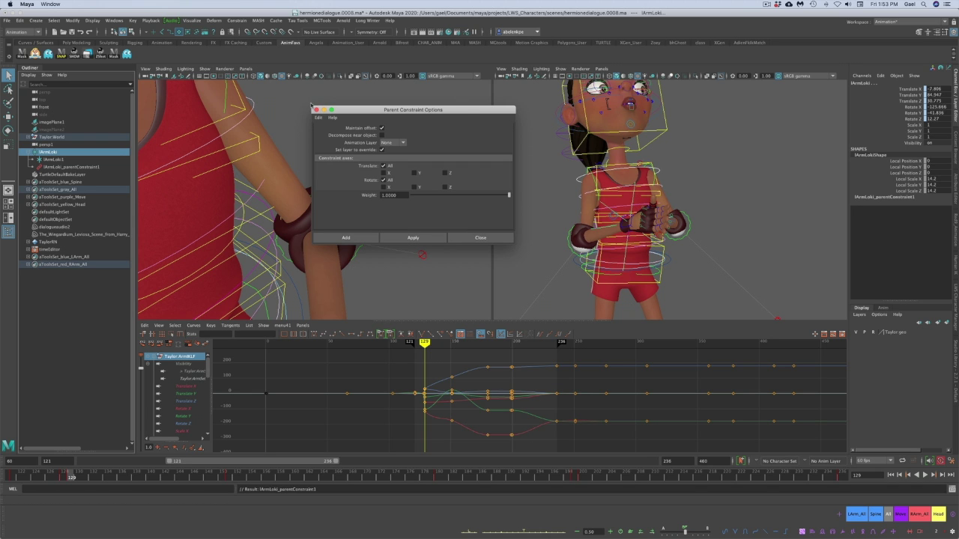
pyautogui.moveTo(443, 112); pyautogui.dragTo(377, 416)
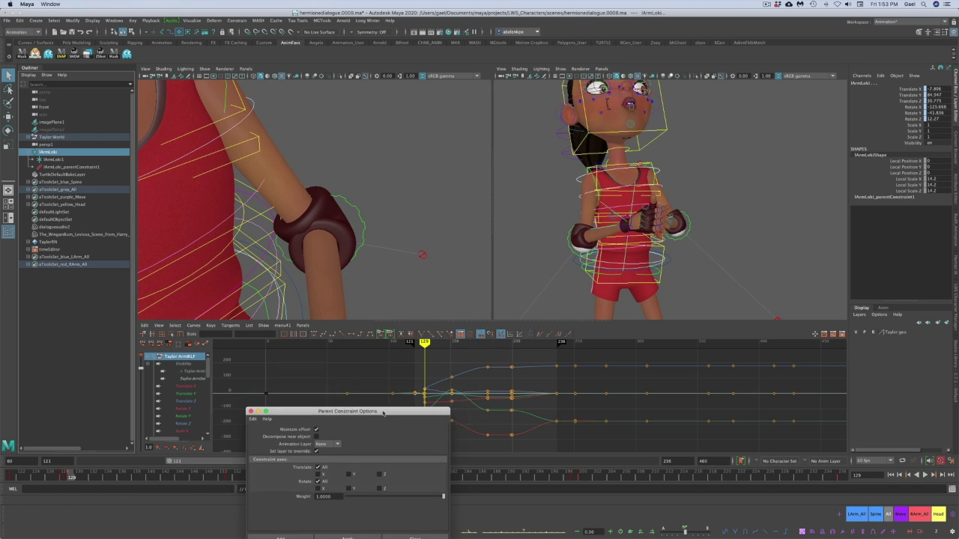
# - Key all channels of the lArmLoki locator at frame 129 and set its Blend Parent 1 to 1
pyautogui.click(444, 116)
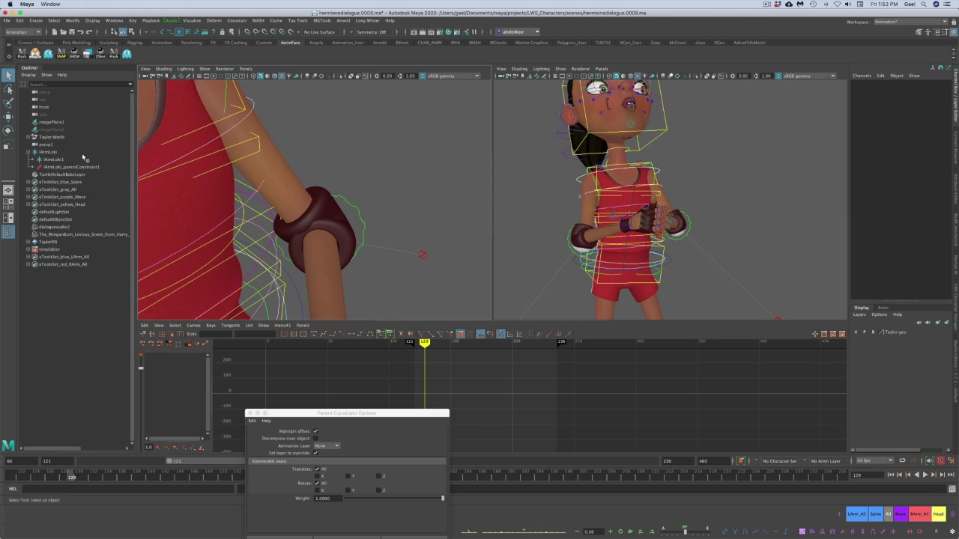
pyautogui.click(52, 152)
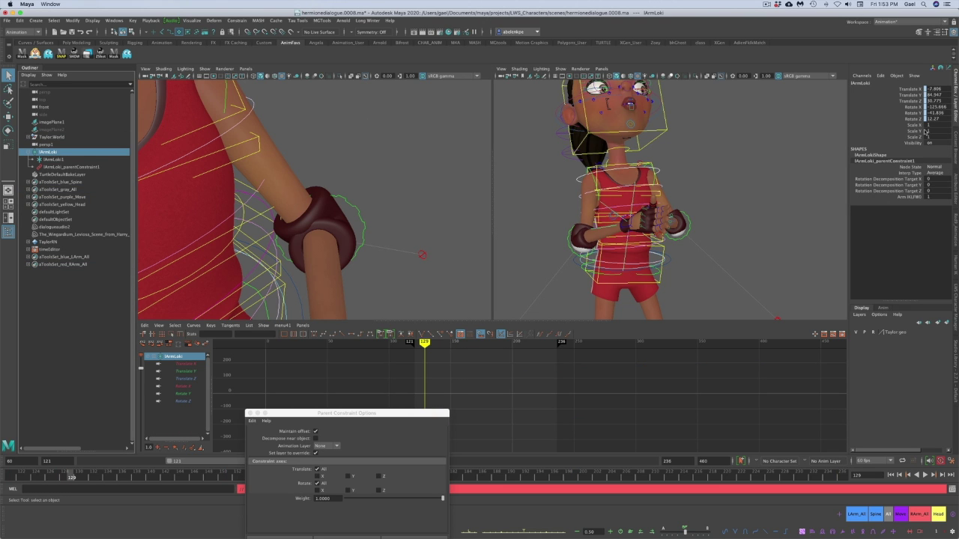
pyautogui.press('s')
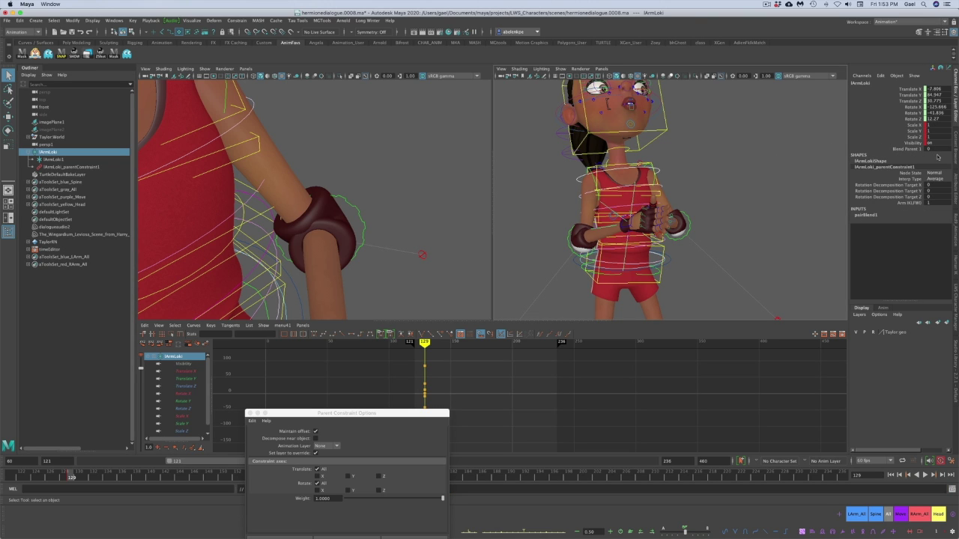
pyautogui.click(934, 148)
pyautogui.press('Return')
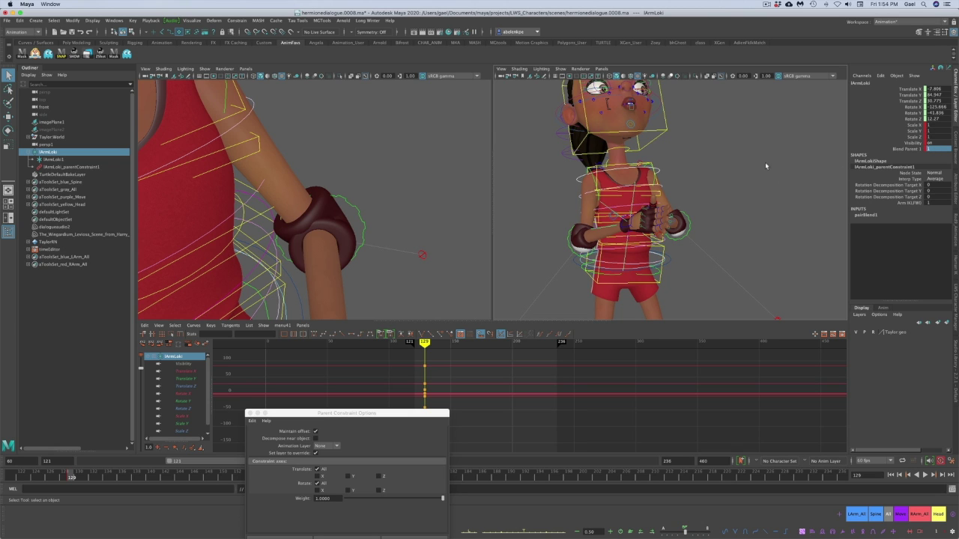
pyautogui.click(762, 168)
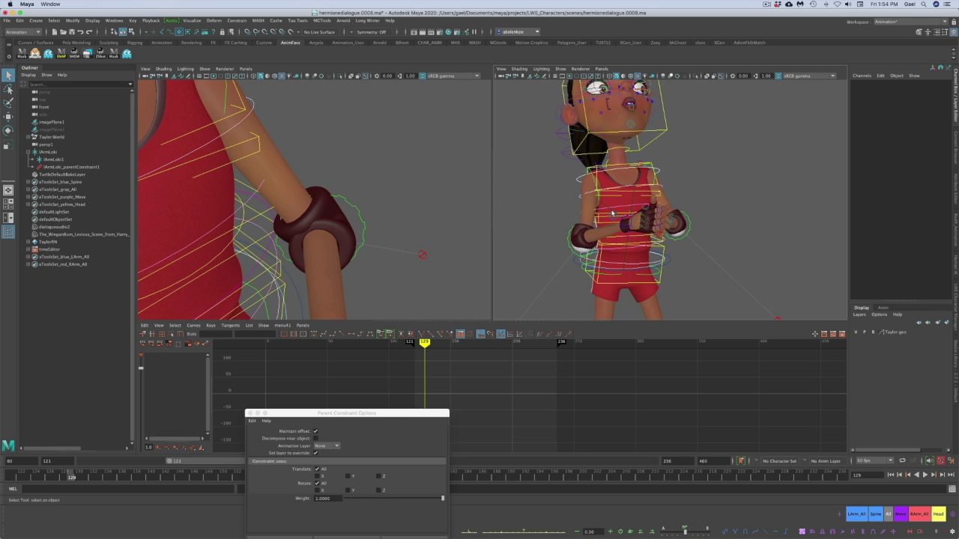
# - Parent-constrain the Taylor:ArmIKRT control to the child locator lArmLoki1 with Maintain offset on
pyautogui.click(62, 160)
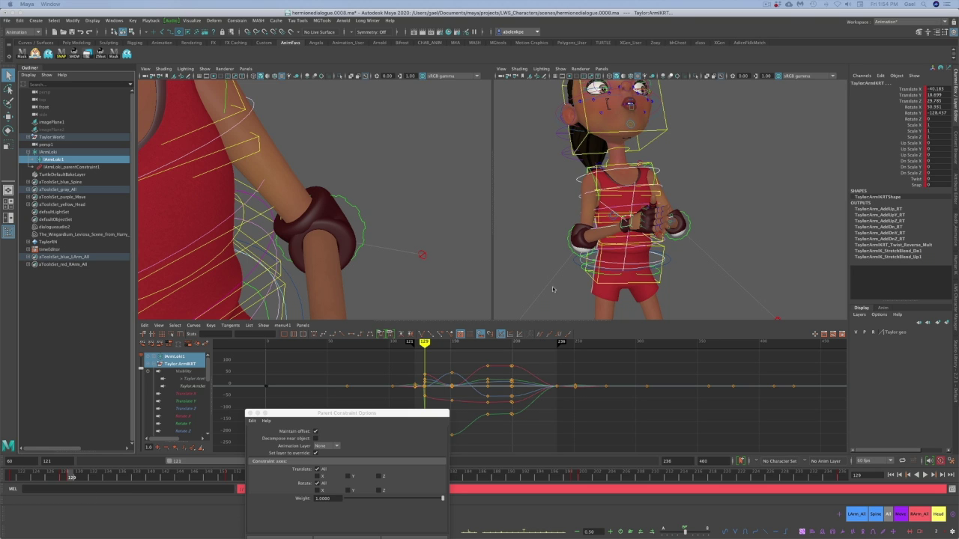
pyautogui.moveTo(423, 414); pyautogui.dragTo(390, 384)
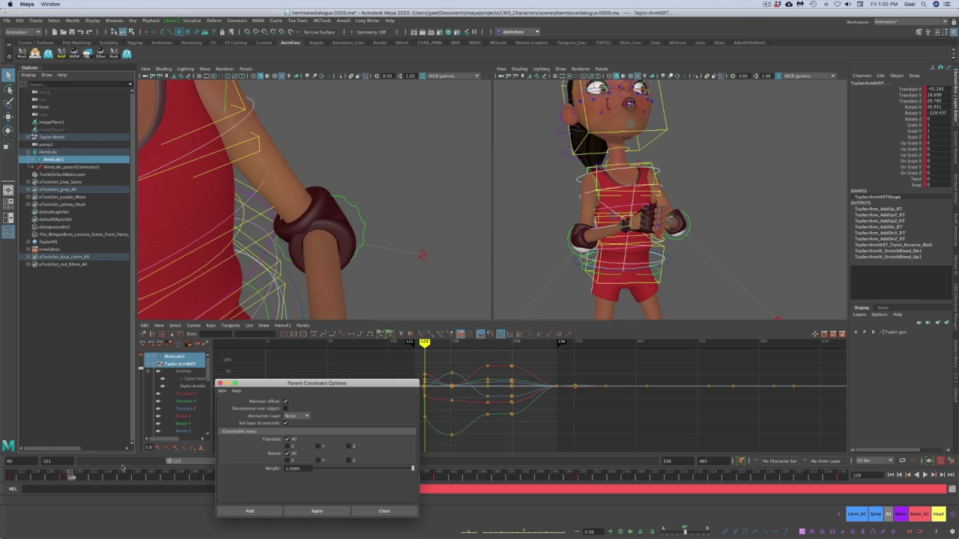
pyautogui.click(233, 513)
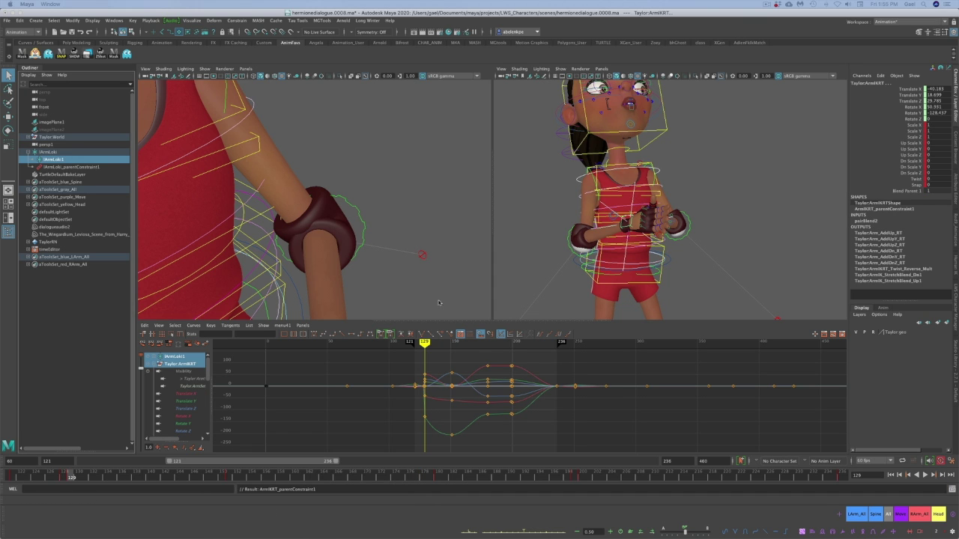
# - Key Taylor:ArmIKRT's Blend Parent 1 at 1 on frame 129 and set it to 0 on frame 128, checking the switch between both frames
pyautogui.click(466, 257)
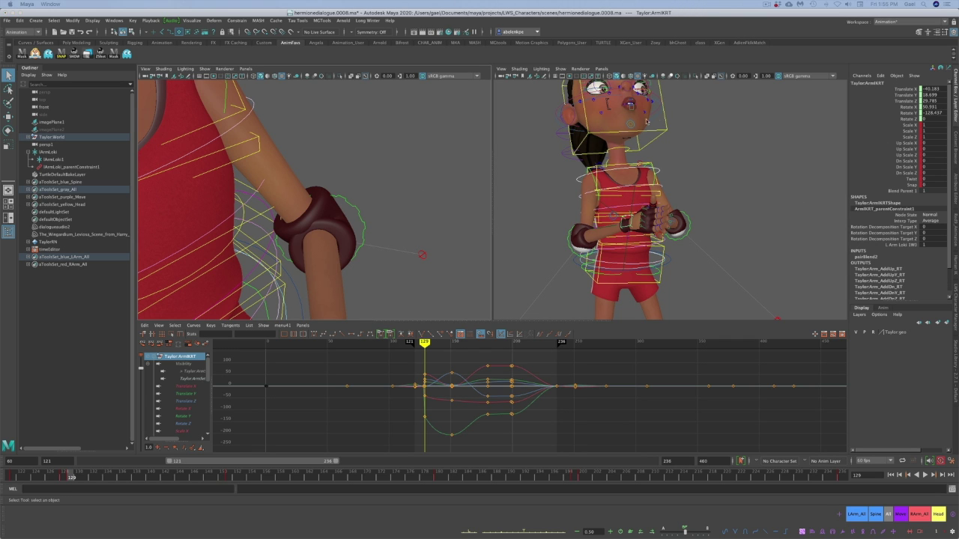
pyautogui.click(887, 191)
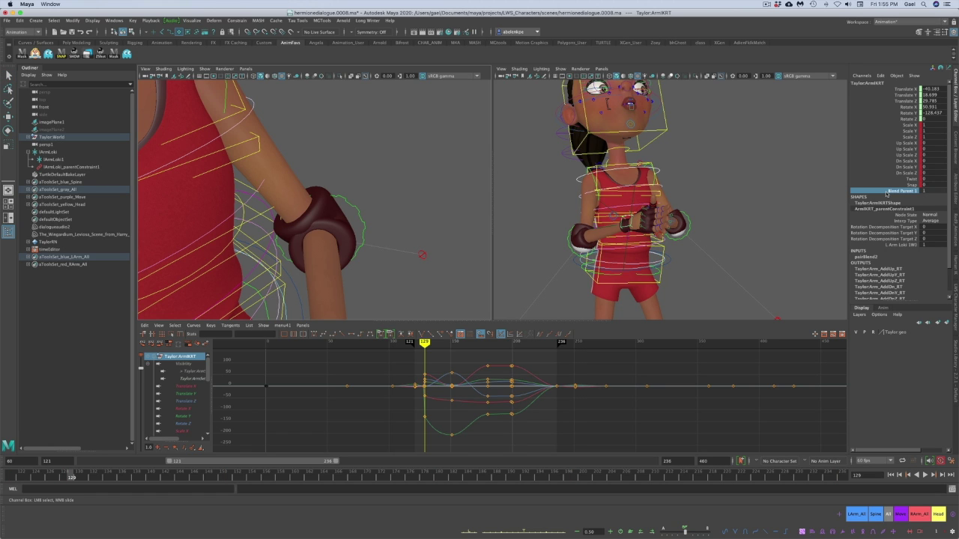
pyautogui.press('s')
pyautogui.click(65, 477)
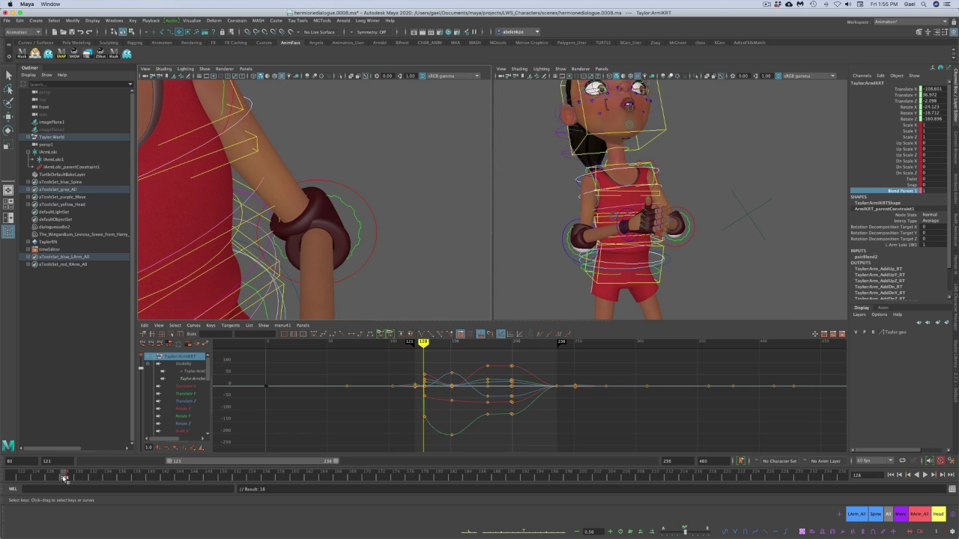
pyautogui.click(928, 192)
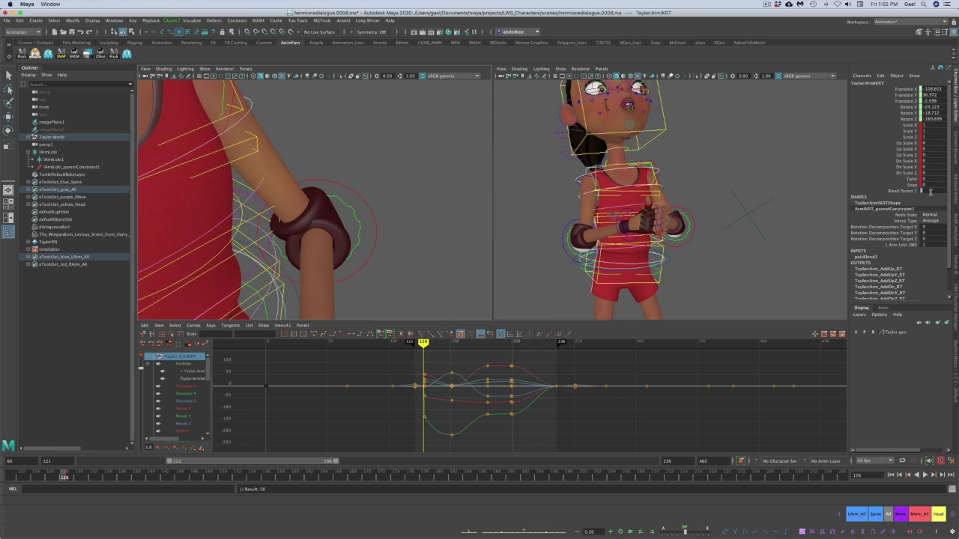
pyautogui.write('0')
pyautogui.press('Return')
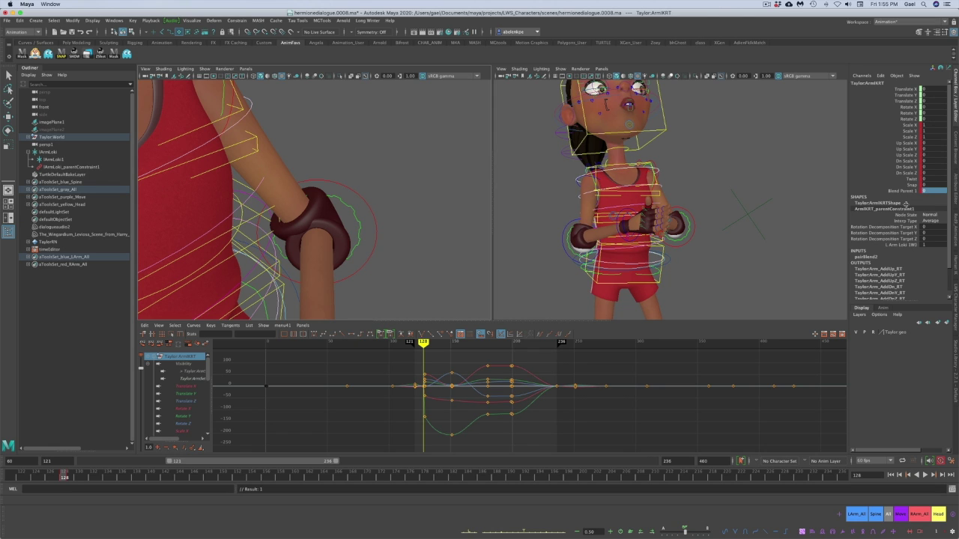
pyautogui.click(69, 479)
pyautogui.click(64, 477)
pyautogui.click(72, 478)
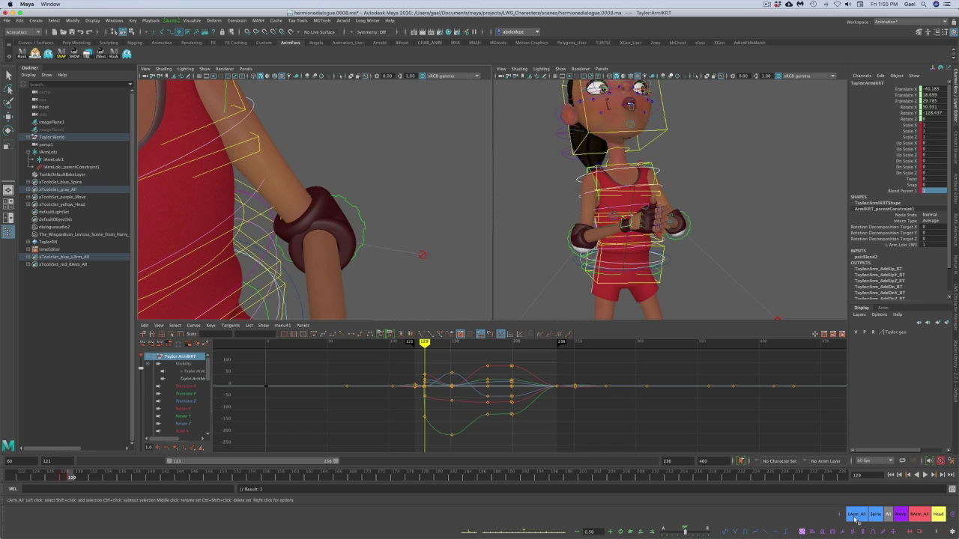
pyautogui.click(792, 286)
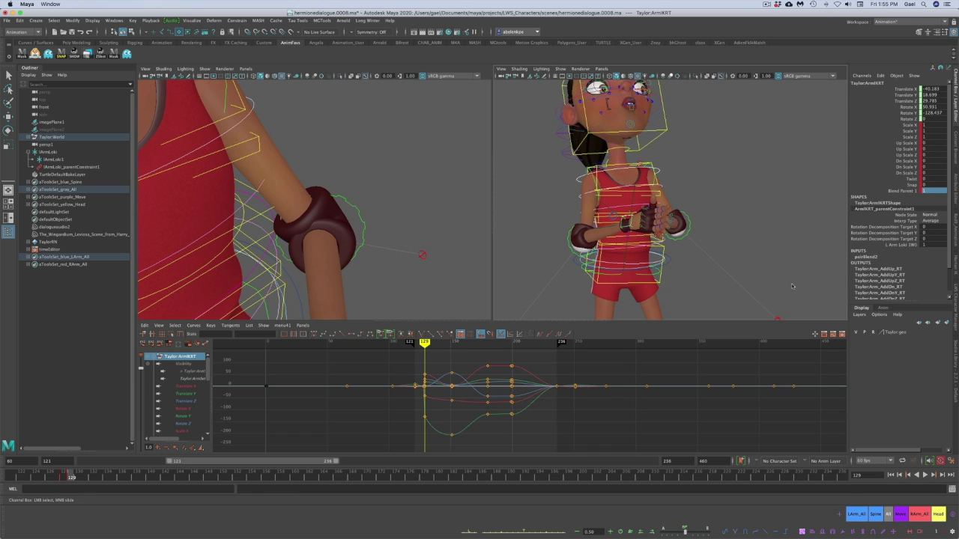
# - Rename the blue LArm_All selection set as R_Arm_All
pyautogui.click(855, 516)
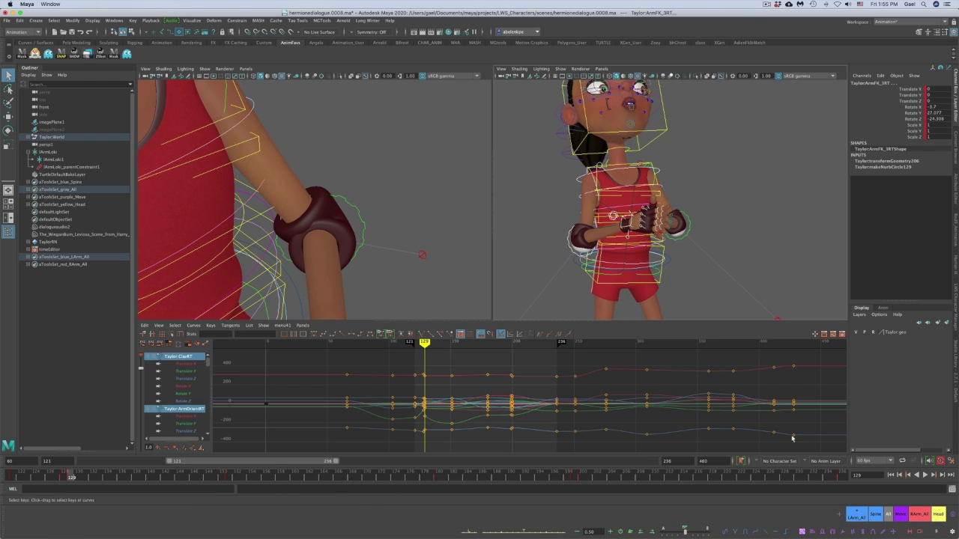
pyautogui.rightClick(857, 522)
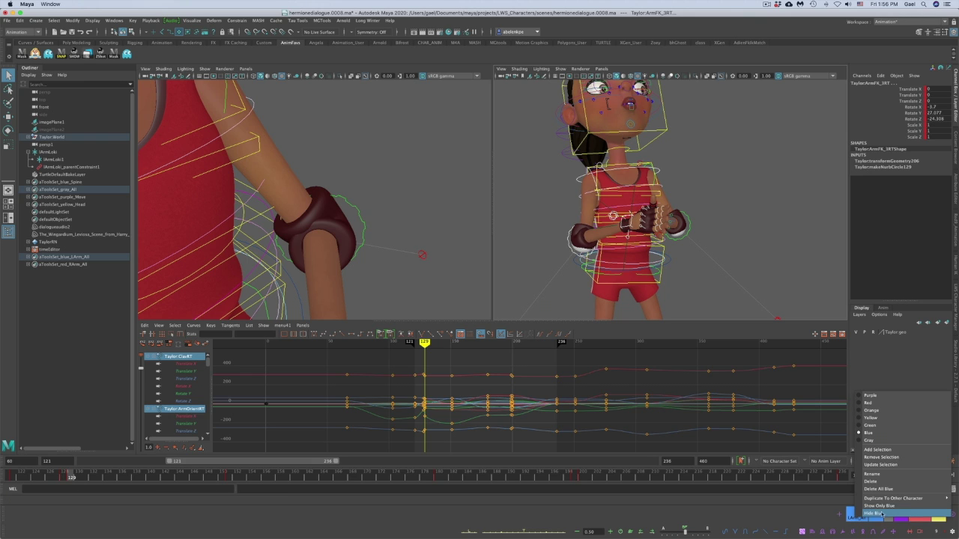
pyautogui.click(871, 473)
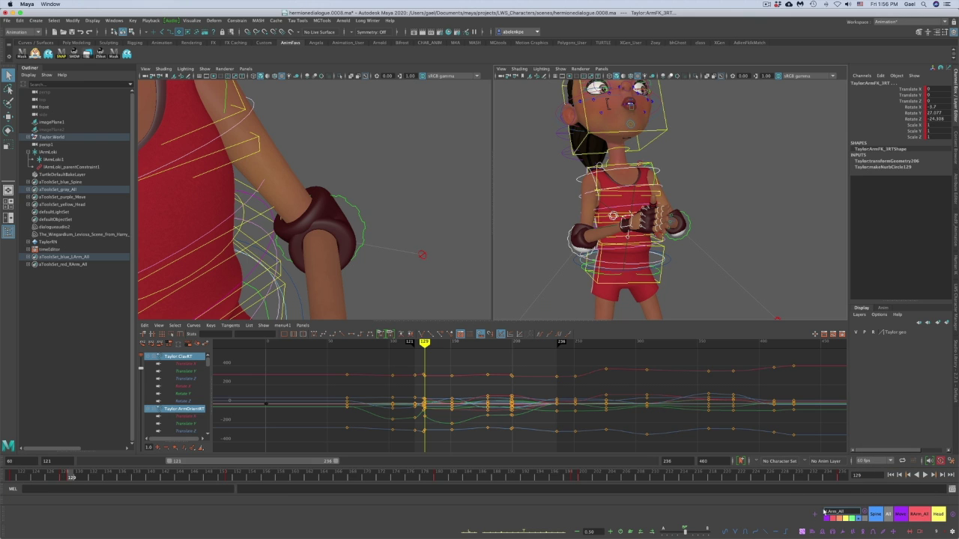
pyautogui.press('BackSpace')
pyautogui.write('R_')
pyautogui.press('Return')
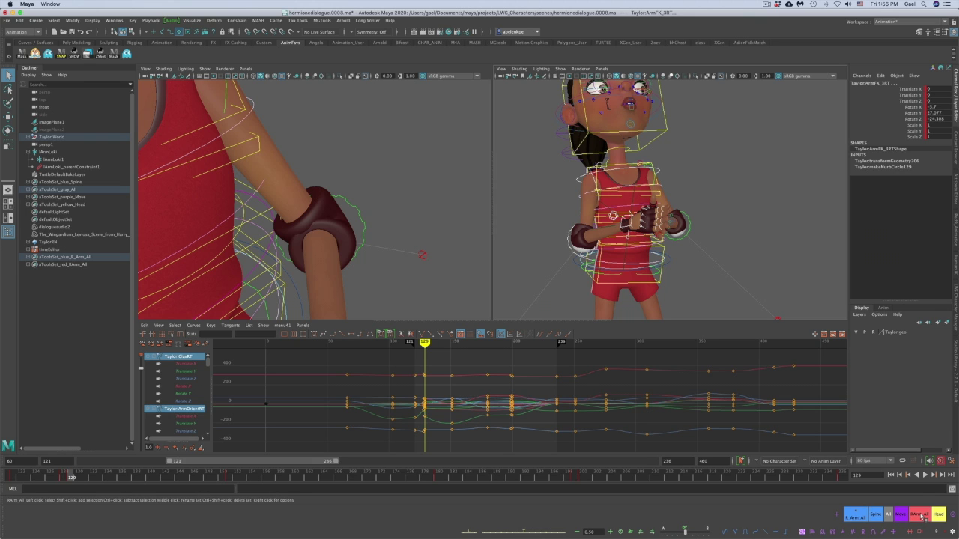
# - Rename the red RArm_All selection set as L_Arm_All
pyautogui.click(922, 515)
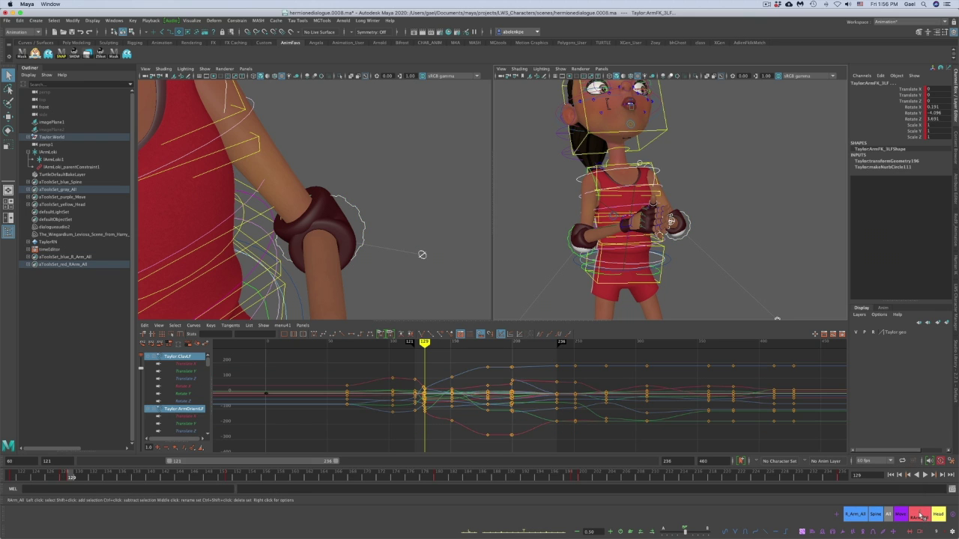
pyautogui.rightClick(922, 517)
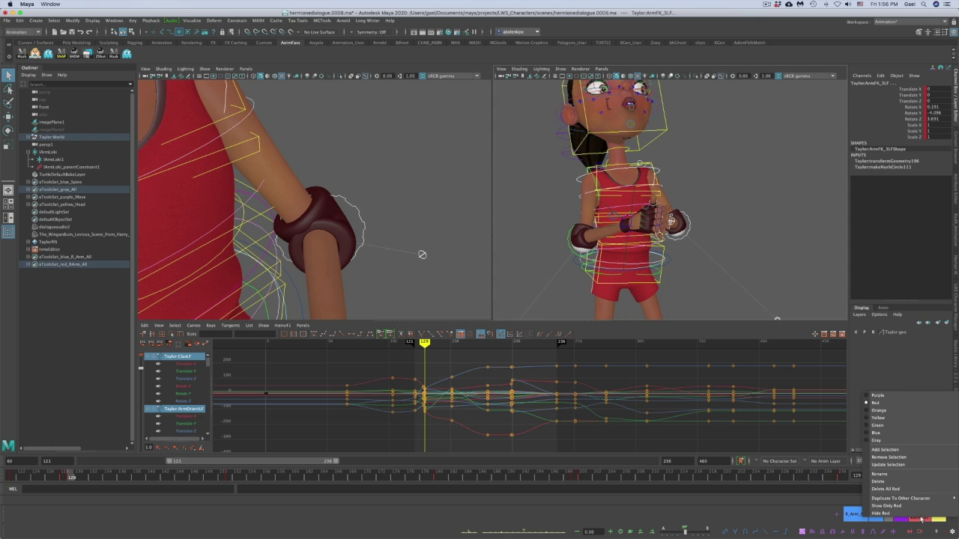
pyautogui.click(885, 475)
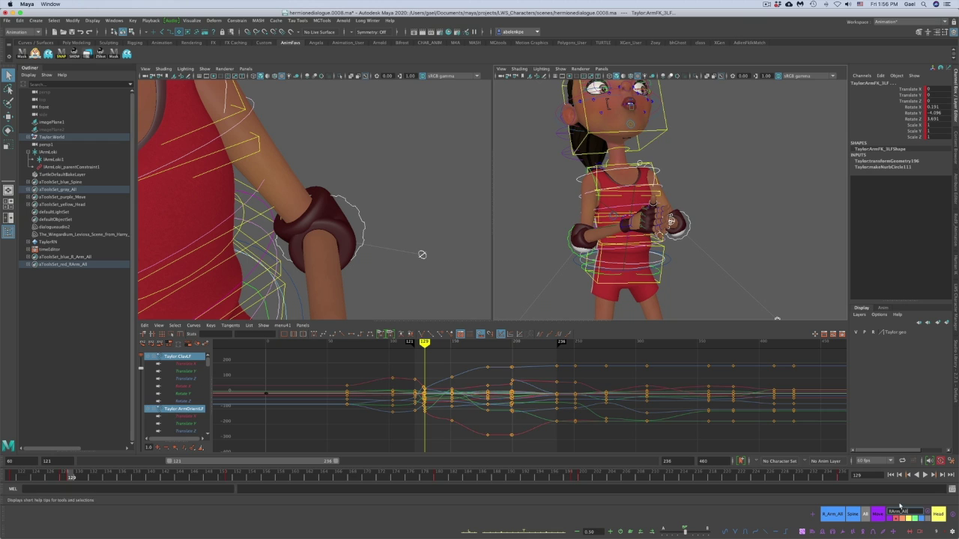
pyautogui.press('BackSpace')
pyautogui.write('L_')
pyautogui.press('Return')
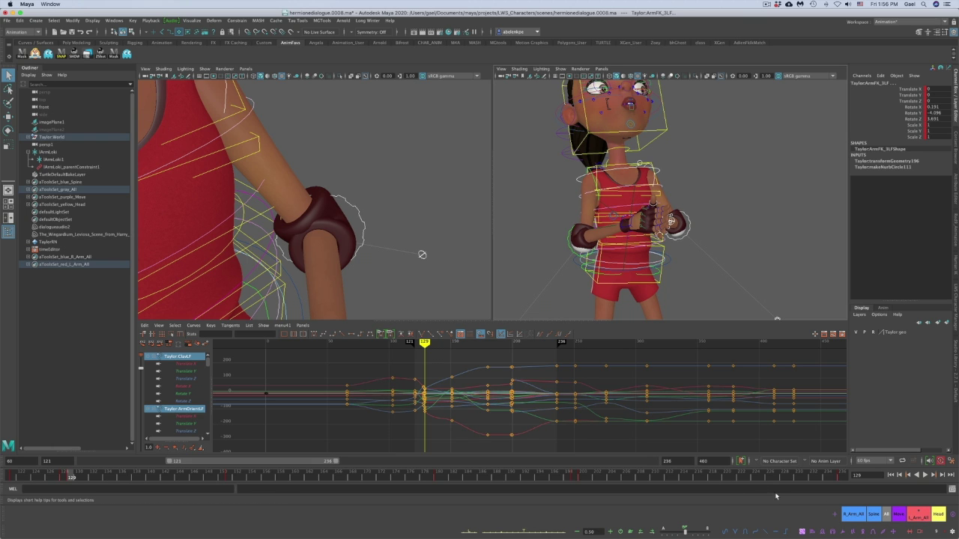
# - Export the character's select sets and clear the current selection
pyautogui.rightClick(801, 533)
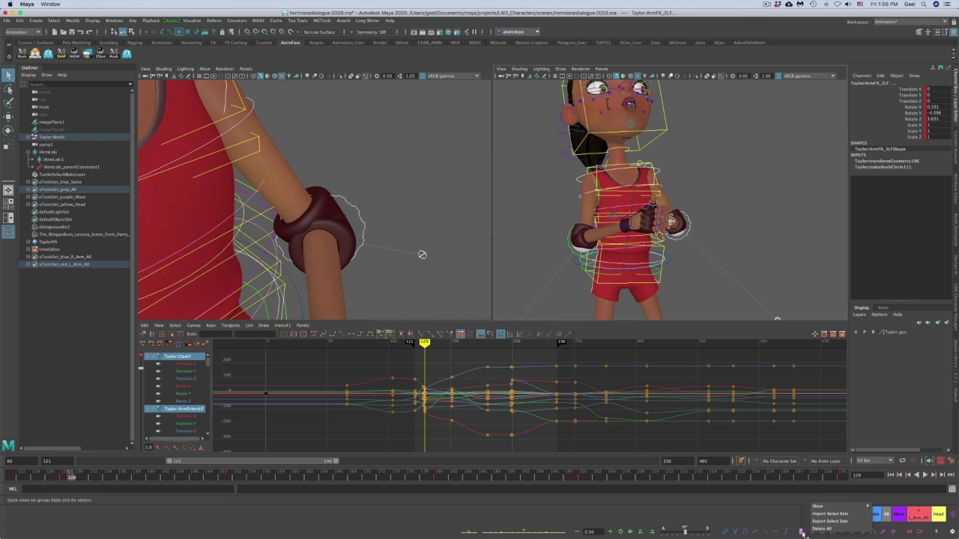
pyautogui.click(812, 521)
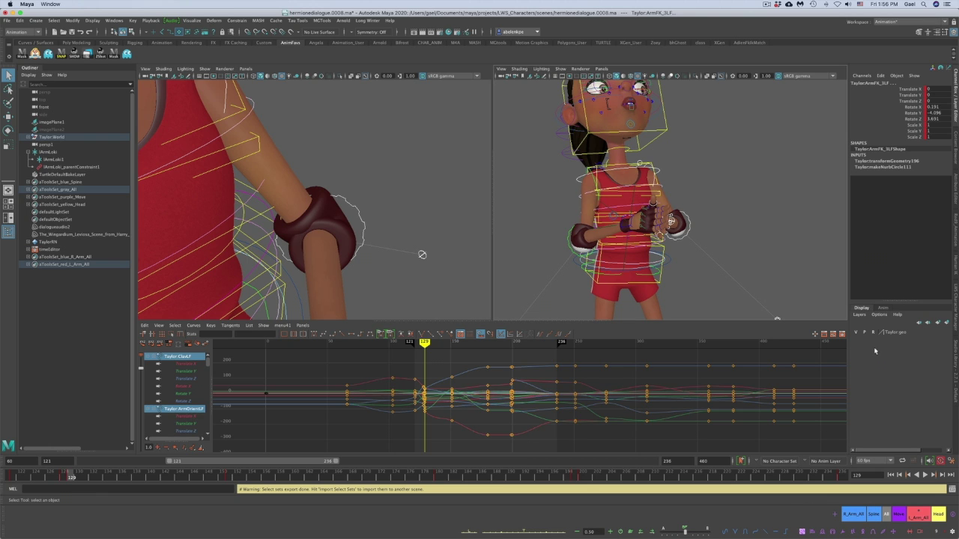
pyautogui.click(752, 222)
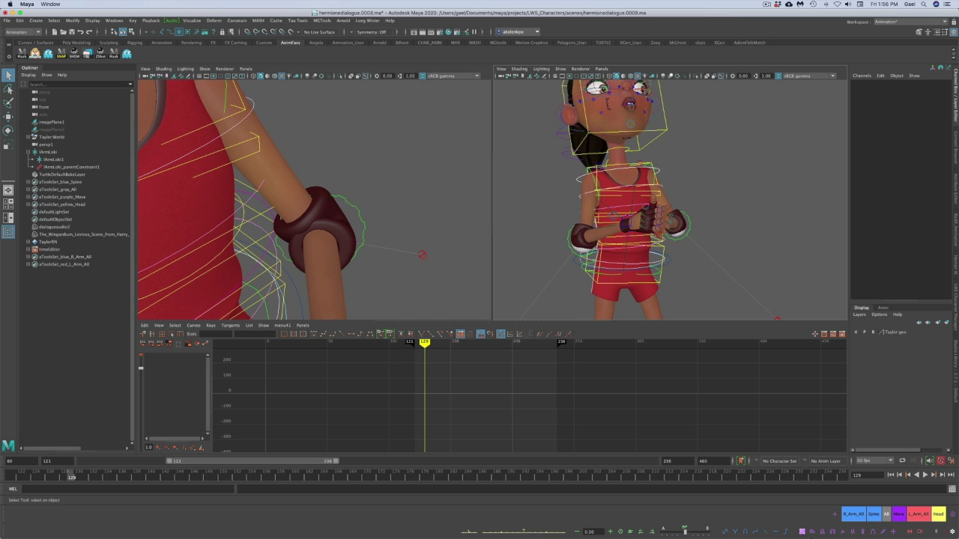
# - Key Taylor:ArmIKRT's Blend Parent 1 at 1 on frame 199
pyautogui.click(854, 516)
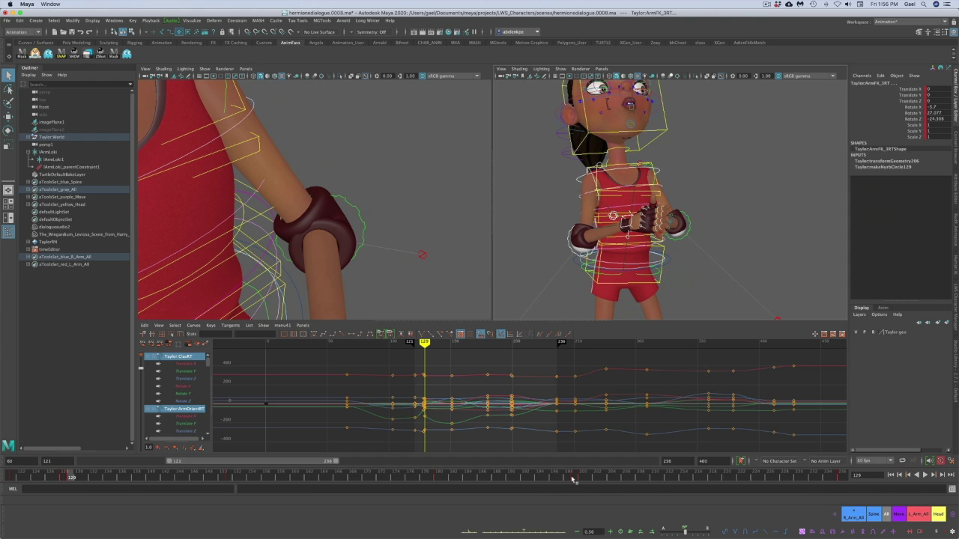
pyautogui.click(574, 480)
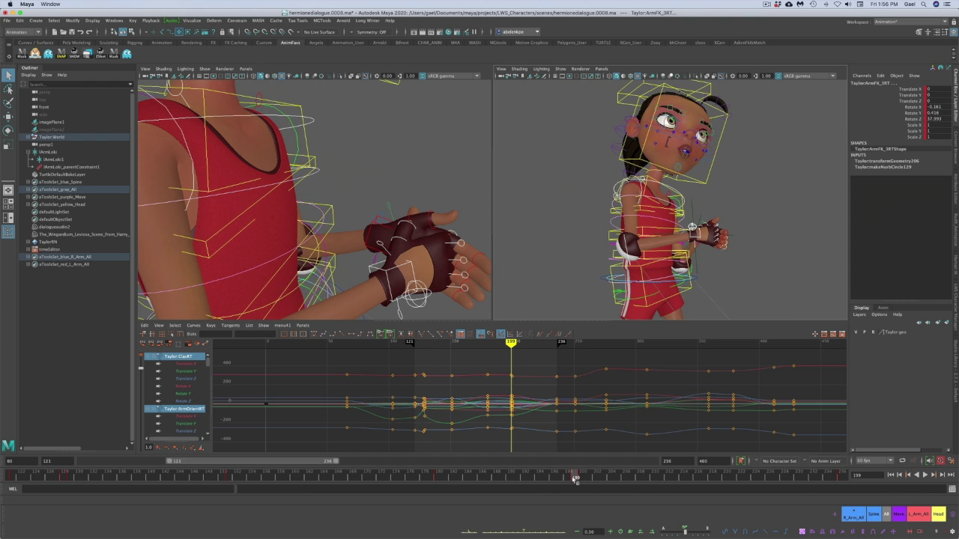
pyautogui.click(771, 272)
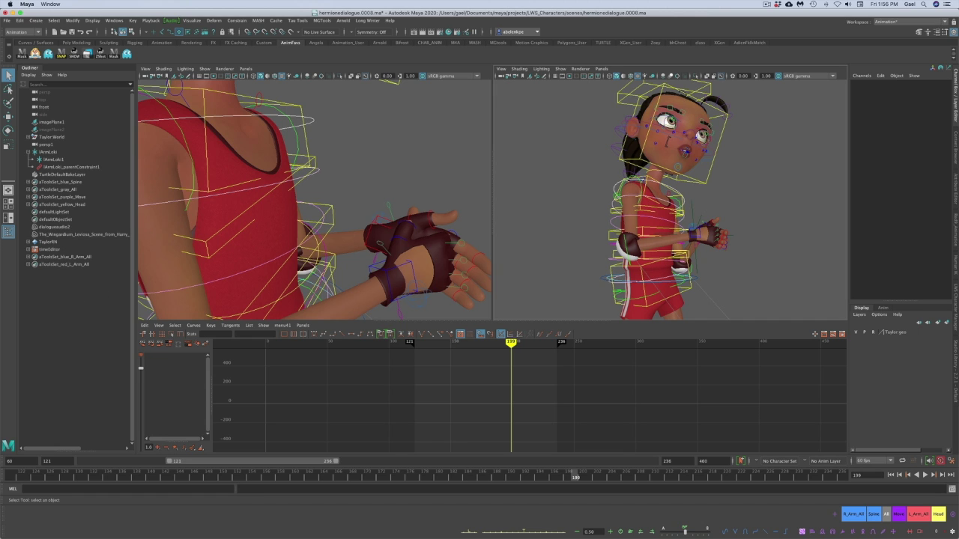
pyautogui.click(707, 236)
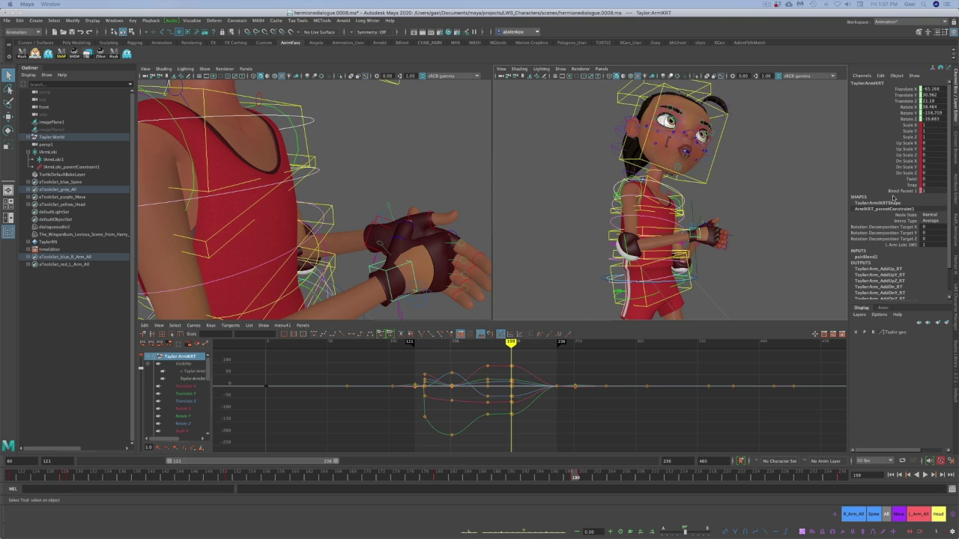
pyautogui.click(885, 191)
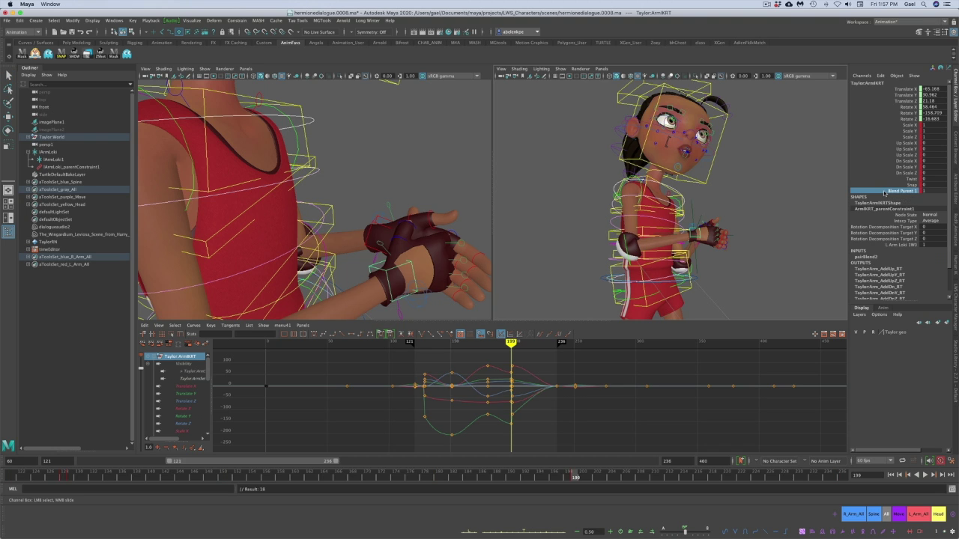
pyautogui.press('s')
# - Set Taylor:ArmIKRT's Blend Parent 1 to 0 on frame 200 and check it against frame 199
pyautogui.click(582, 480)
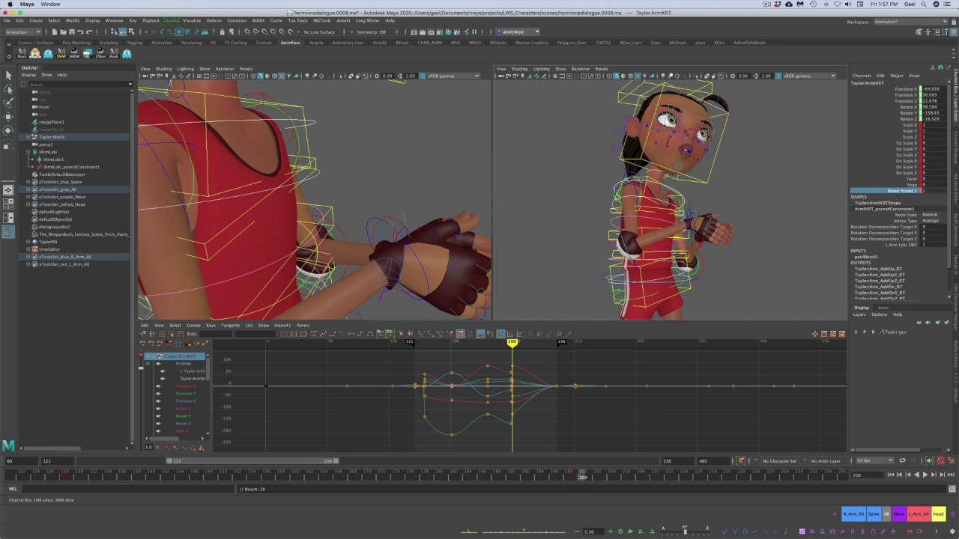
pyautogui.click(927, 191)
pyautogui.write('0')
pyautogui.press('Return')
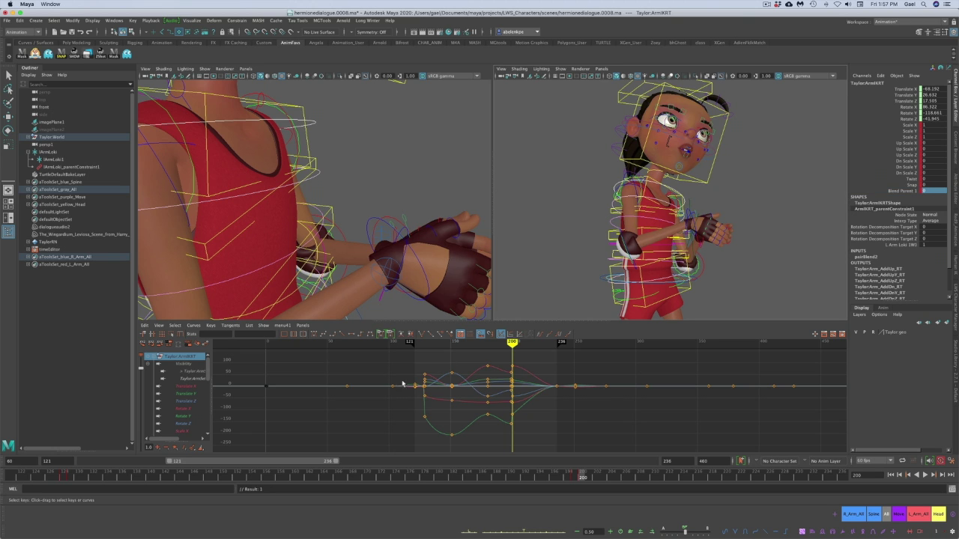
pyautogui.click(574, 479)
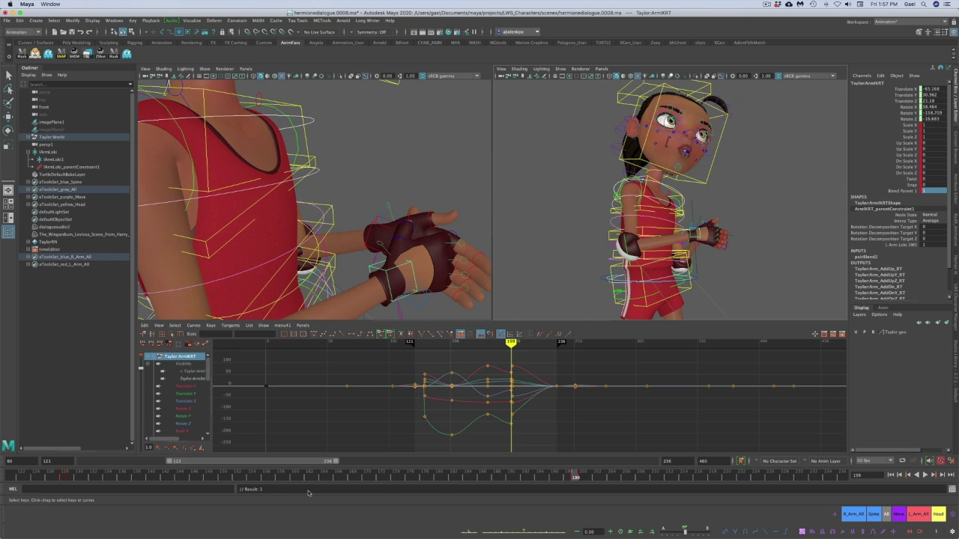
# - Review how both hands move together between frames 128 and 180
pyautogui.moveTo(67, 479); pyautogui.dragTo(418, 468)
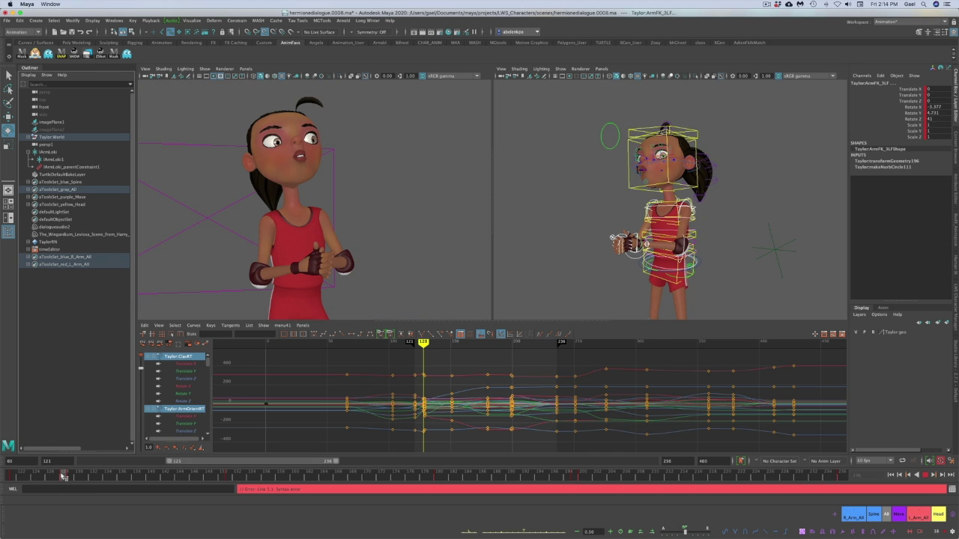
pyautogui.moveTo(64, 478)
pyautogui.mouseDown()
pyautogui.moveTo(55, 478)
pyautogui.moveTo(65, 477)
pyautogui.mouseUp()
pyautogui.moveTo(65, 477); pyautogui.dragTo(65, 477)
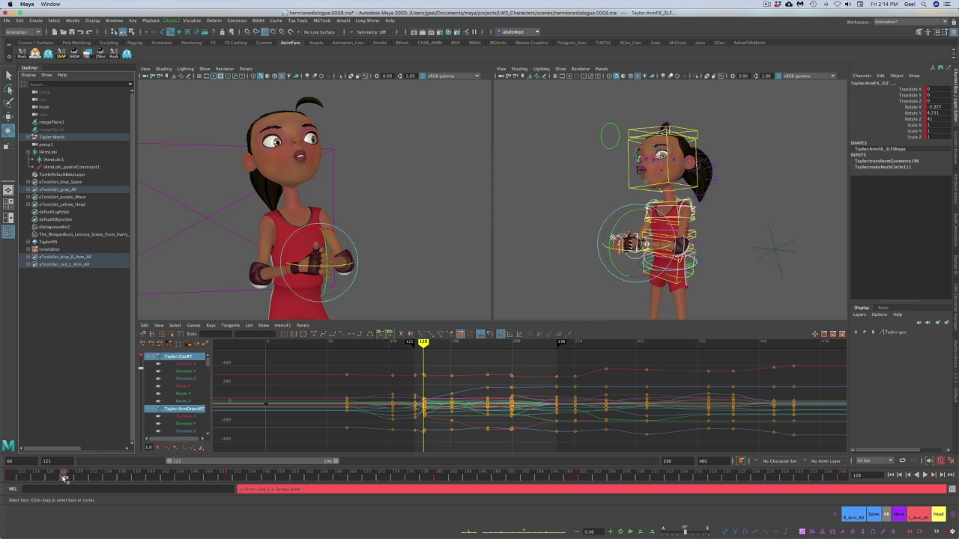
pyautogui.moveTo(65, 478); pyautogui.dragTo(279, 476)
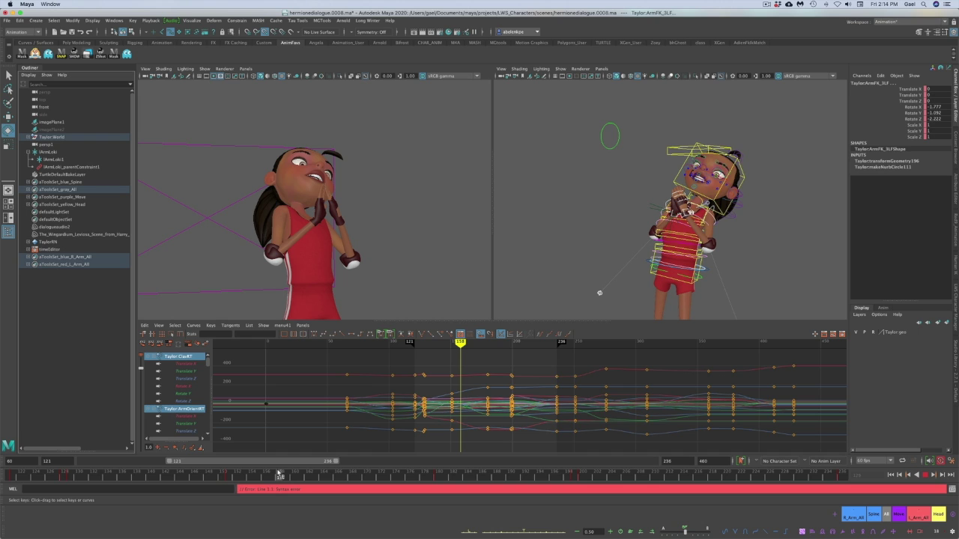
pyautogui.moveTo(280, 474); pyautogui.dragTo(286, 476)
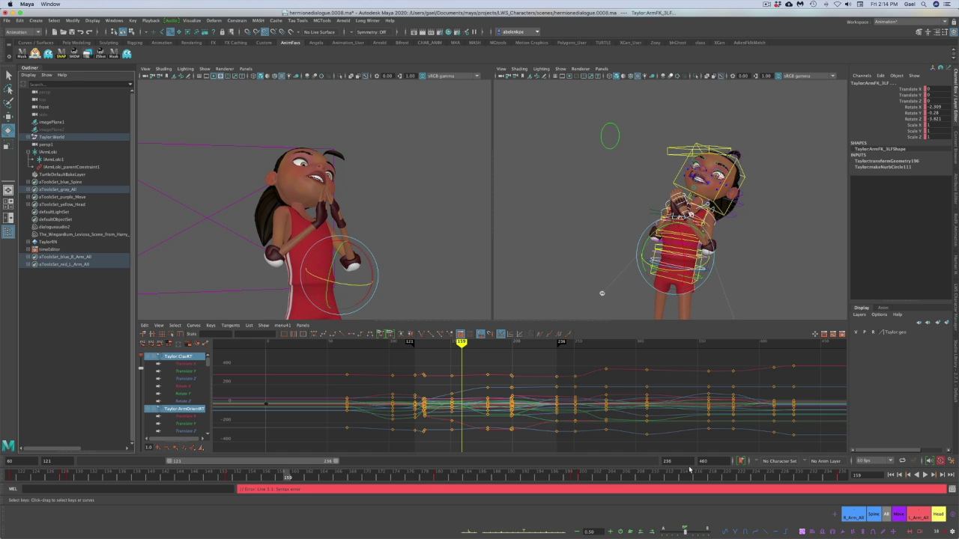
pyautogui.click(439, 477)
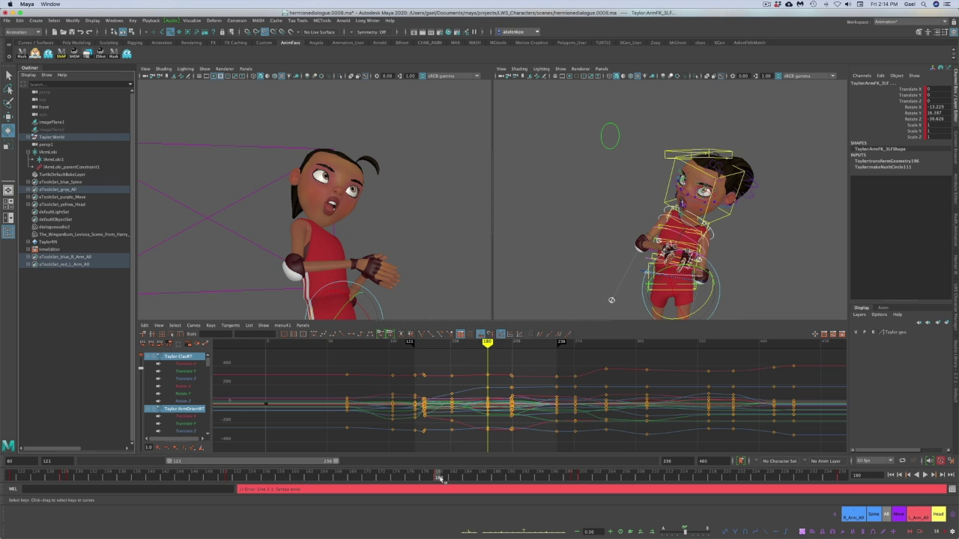
# - Compare the hand poses on frames 199 and 200 for a jump where the constraint blends off, and return to frame 151
pyautogui.click(574, 477)
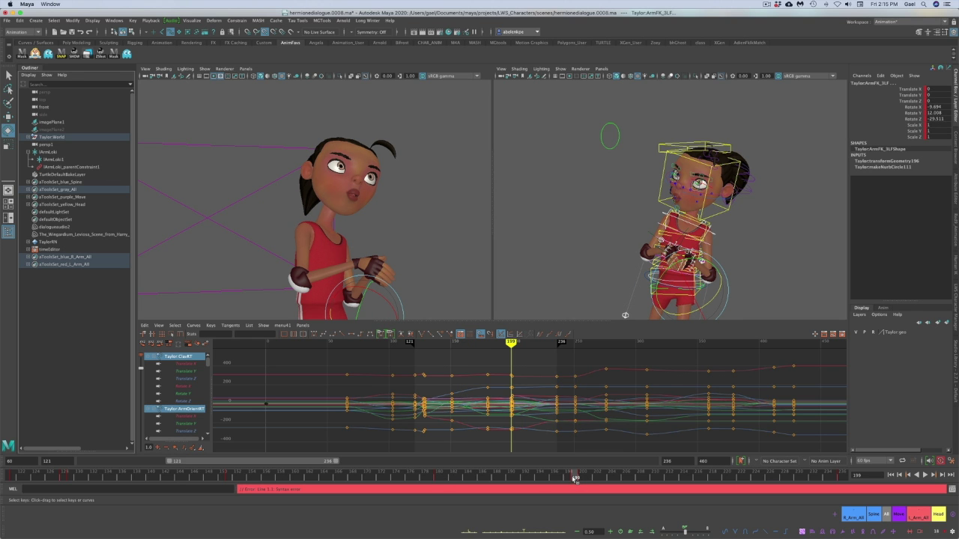
pyautogui.click(583, 478)
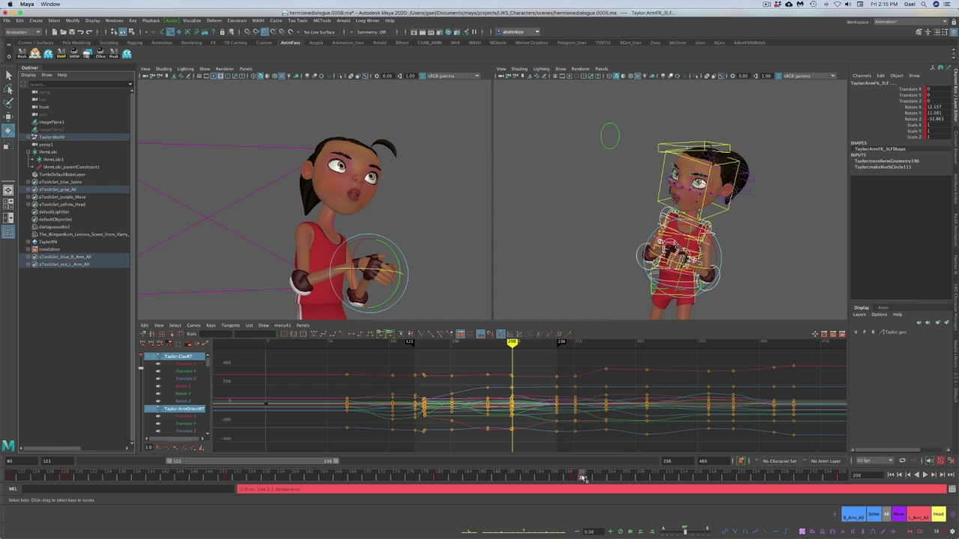
pyautogui.click(574, 478)
pyautogui.click(581, 477)
pyautogui.click(569, 478)
pyautogui.click(582, 477)
pyautogui.click(574, 478)
pyautogui.click(582, 477)
pyautogui.click(575, 479)
pyautogui.click(582, 478)
pyautogui.moveTo(578, 479); pyautogui.dragTo(228, 478)
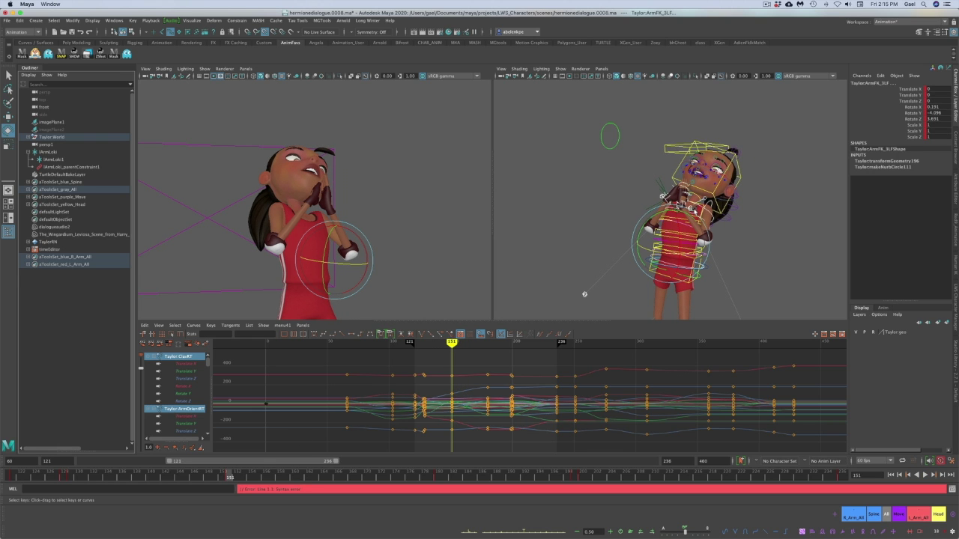
# - Frame the right IK hand on frame 151 and key the lArmLoki1 locator there
pyautogui.click(797, 209)
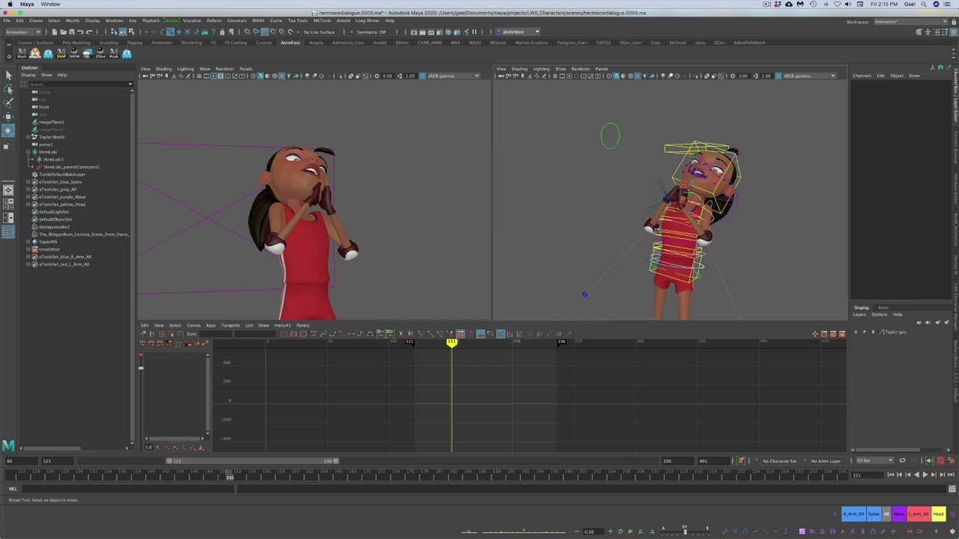
pyautogui.click(660, 189)
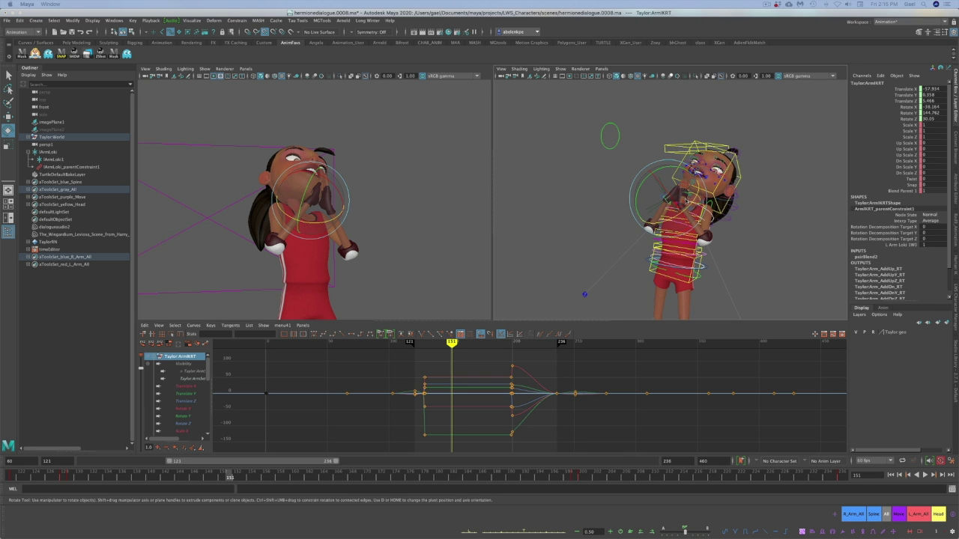
pyautogui.press('f')
pyautogui.keyDown('alt'); pyautogui.moveTo(757, 209); pyautogui.dragTo(610, 253); pyautogui.keyUp('alt')
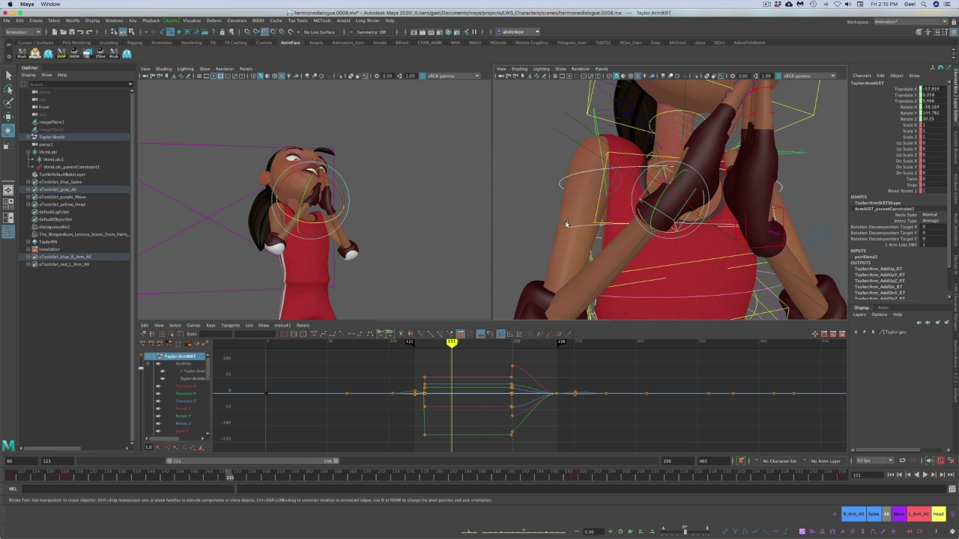
pyautogui.click(53, 160)
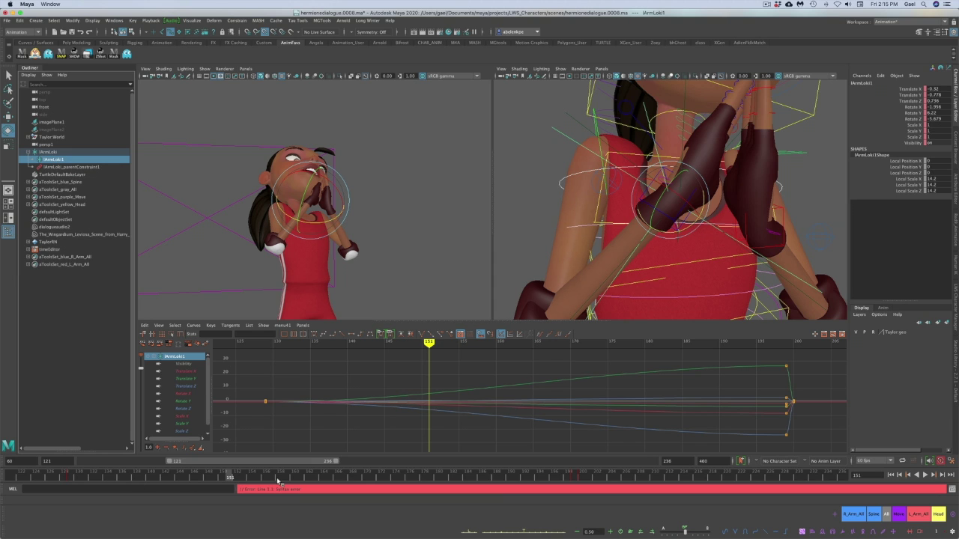
pyautogui.press('s')
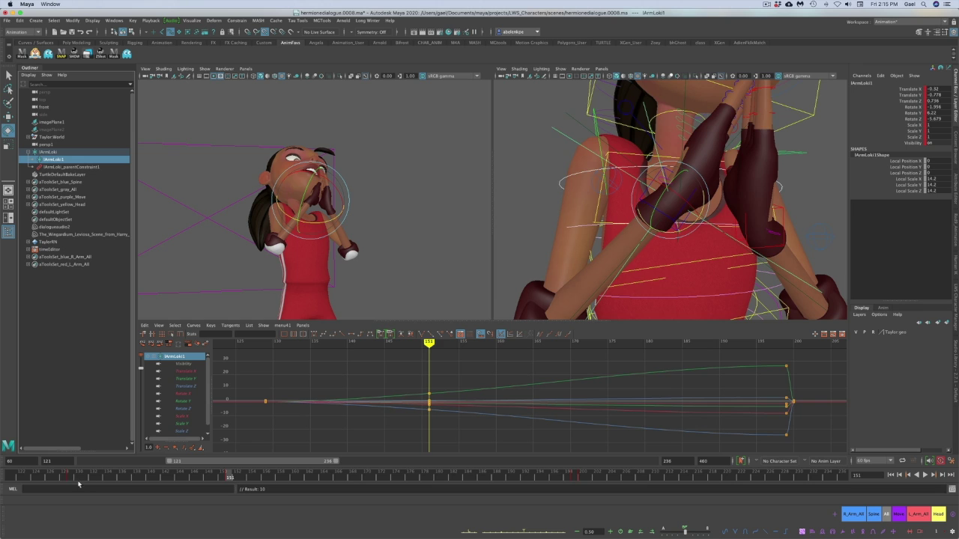
# - Copy lArmLoki1's frame 129 pose to a key on frame 151 and refresh the hand pose
pyautogui.click(70, 477)
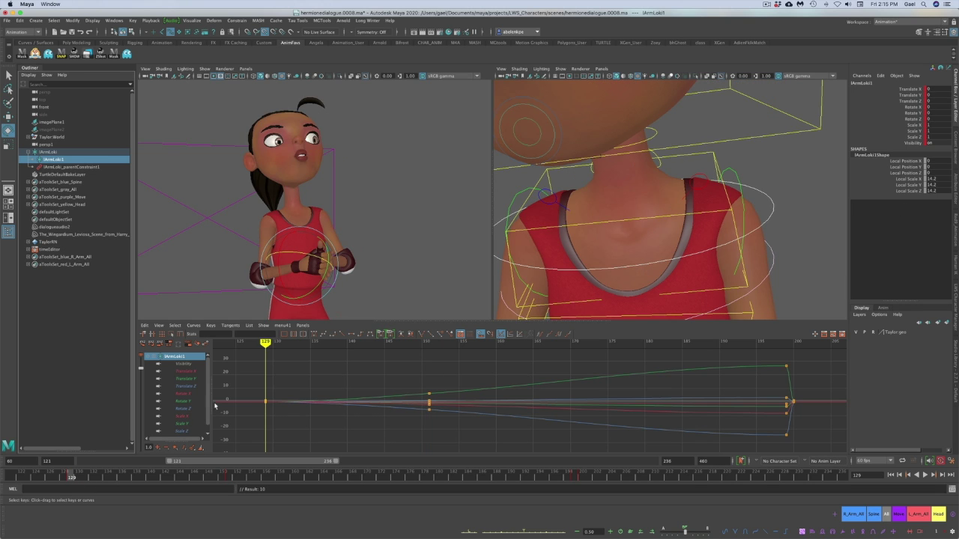
pyautogui.moveTo(71, 478); pyautogui.dragTo(229, 480)
pyautogui.press('s')
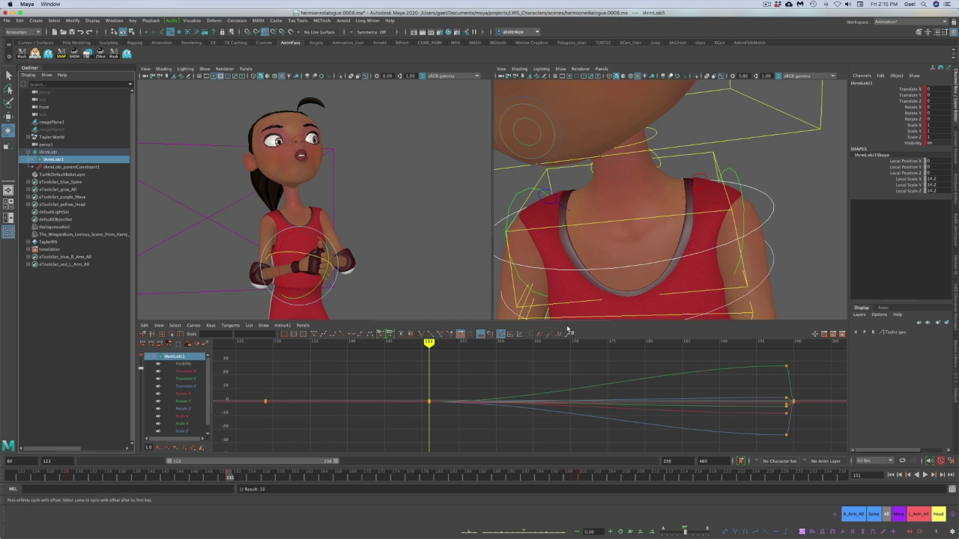
pyautogui.moveTo(215, 476)
pyautogui.mouseDown()
pyautogui.moveTo(126, 478)
pyautogui.moveTo(258, 478)
pyautogui.moveTo(231, 479)
pyautogui.mouseUp()
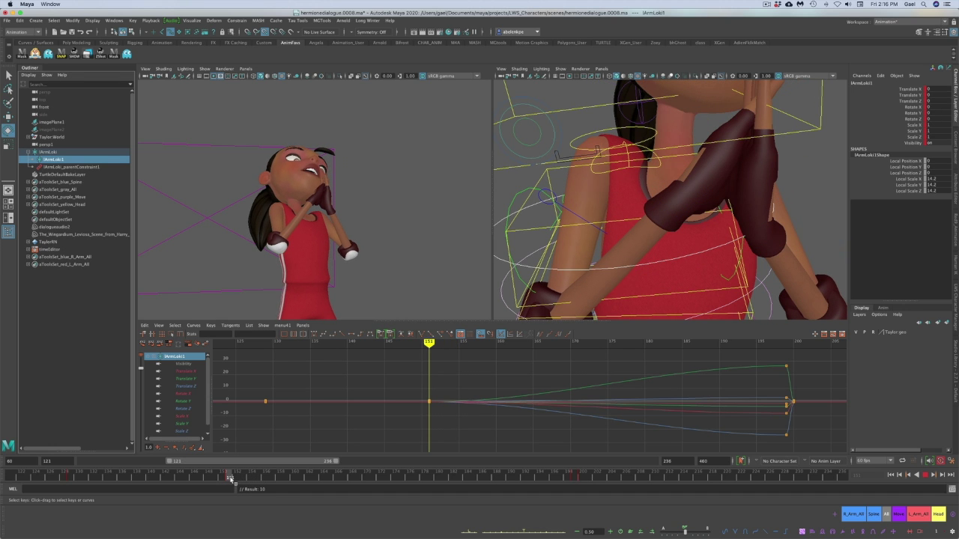
# - Rotate lArmLoki1 on frame 151 to about X 11.3, Y 14.3, Z -12.3 to align the right palm with the left hand
pyautogui.keyDown('alt'); pyautogui.moveTo(679, 213); pyautogui.dragTo(765, 196); pyautogui.keyUp('alt')
pyautogui.moveTo(654, 227); pyautogui.dragTo(692, 212)
pyautogui.keyDown('alt'); pyautogui.moveTo(742, 229); pyautogui.dragTo(776, 240); pyautogui.keyUp('alt')
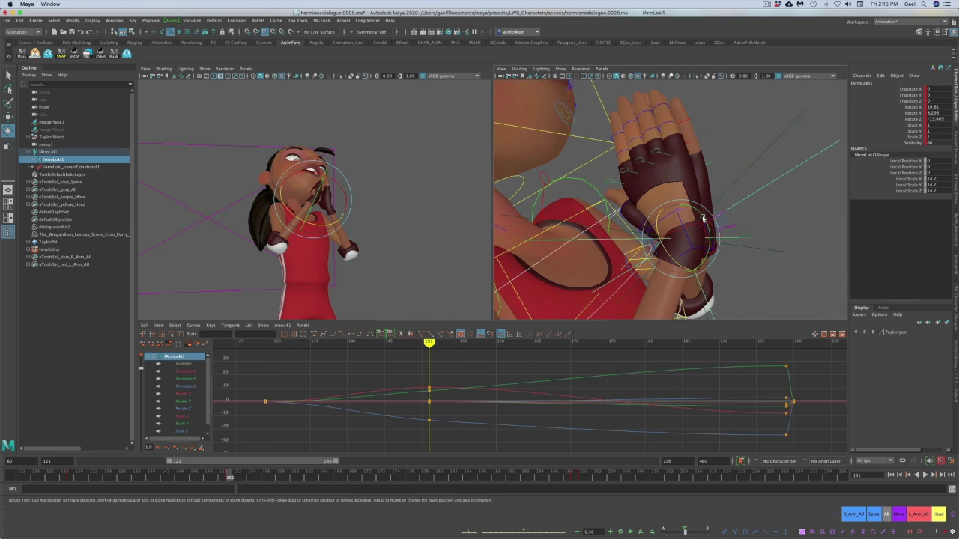
pyautogui.moveTo(703, 218)
pyautogui.mouseDown()
pyautogui.moveTo(706, 252)
pyautogui.moveTo(670, 231)
pyautogui.moveTo(683, 240)
pyautogui.moveTo(696, 204)
pyautogui.moveTo(693, 214)
pyautogui.mouseUp()
# - Refine lArmLoki1 on frame 151 to about Translate -0.56, 2.25, 0.69 and Rotate 16.1, 15.7, -20.2
pyautogui.press('w')
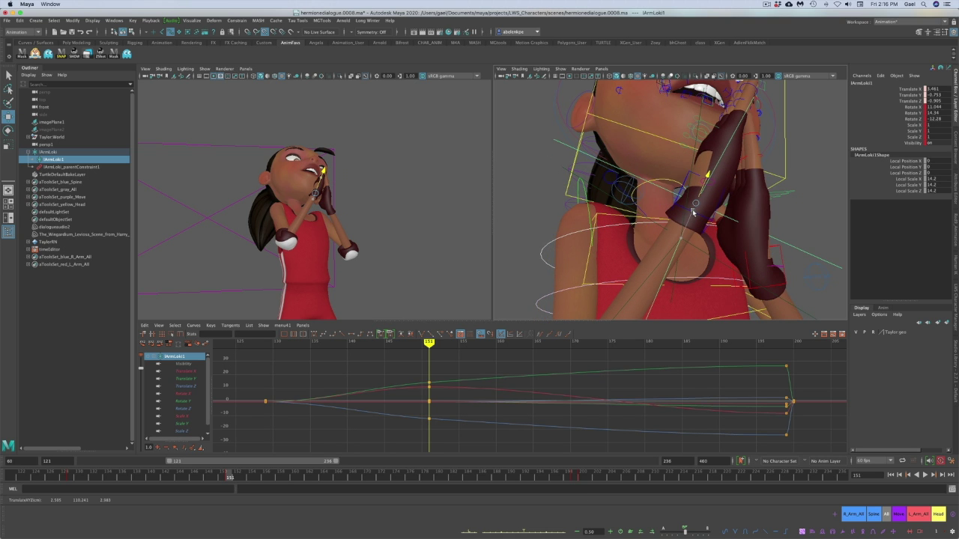
pyautogui.press('z')
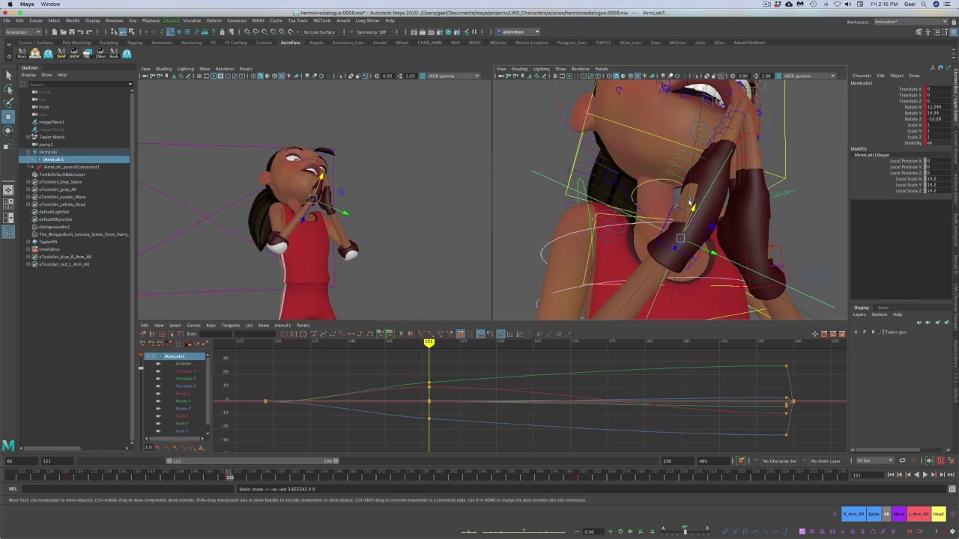
pyautogui.moveTo(693, 208); pyautogui.dragTo(719, 256)
pyautogui.press('s')
pyautogui.press('e')
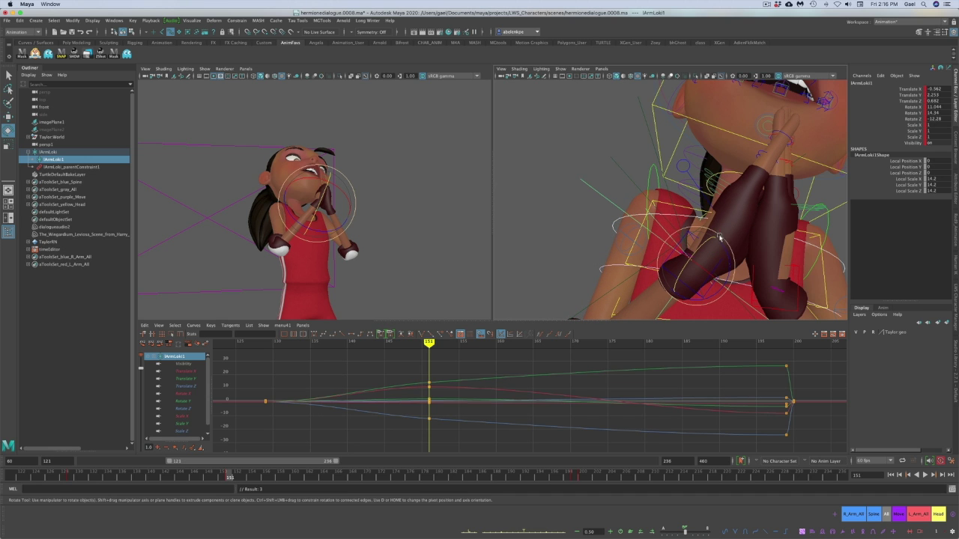
pyautogui.moveTo(725, 250); pyautogui.dragTo(658, 259)
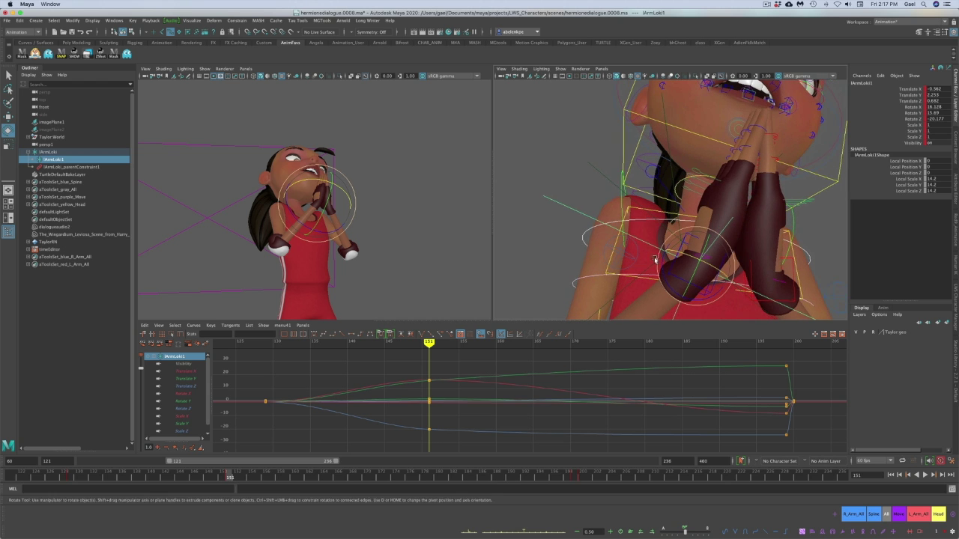
# - Frame the hands and try keying lArmLoki1 on frame 180 with its frame 199 pose
pyautogui.hotkey('alt', 'v')
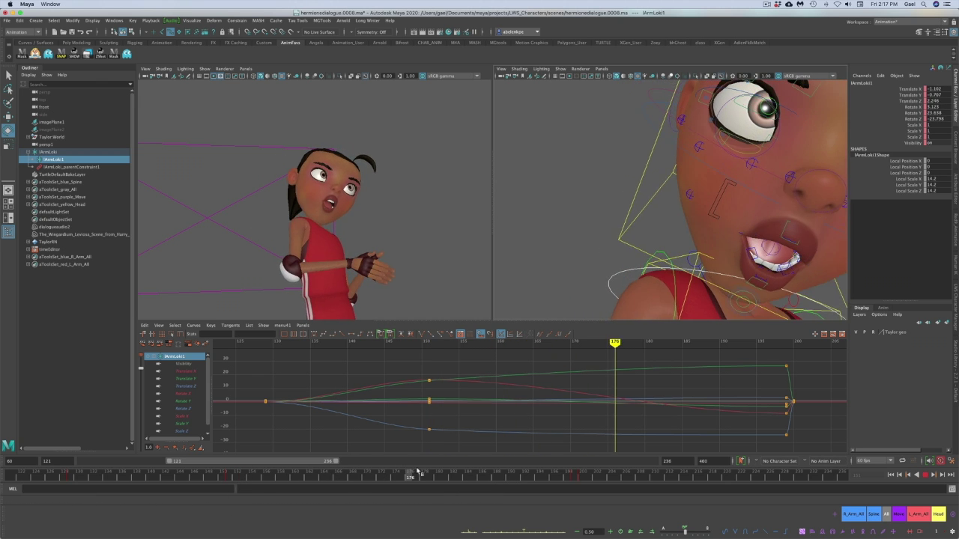
pyautogui.moveTo(421, 476); pyautogui.dragTo(424, 480)
pyautogui.press('e')
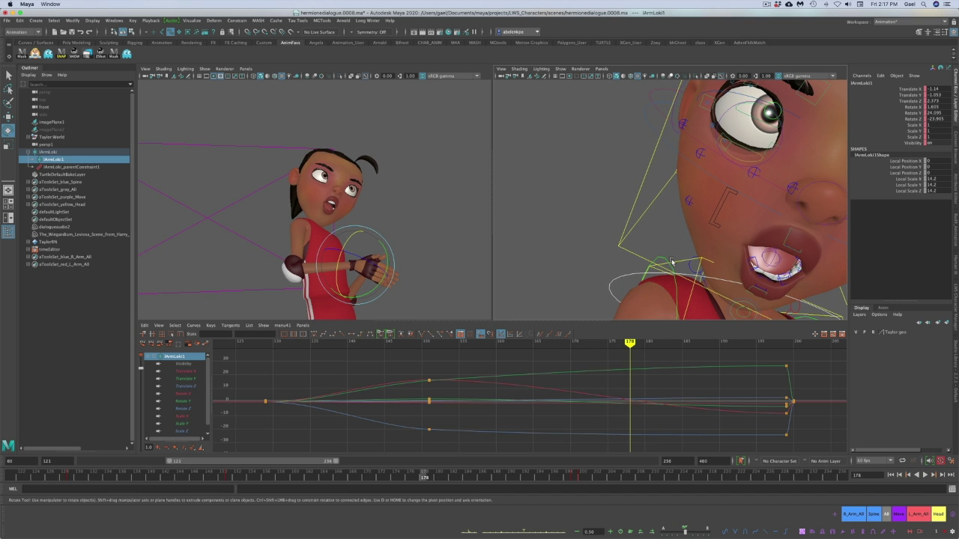
pyautogui.press('f')
pyautogui.keyDown('alt'); pyautogui.moveTo(704, 247); pyautogui.dragTo(640, 254); pyautogui.keyUp('alt')
pyautogui.keyDown('alt'); pyautogui.moveTo(608, 256); pyautogui.dragTo(710, 249, button='right'); pyautogui.keyUp('alt')
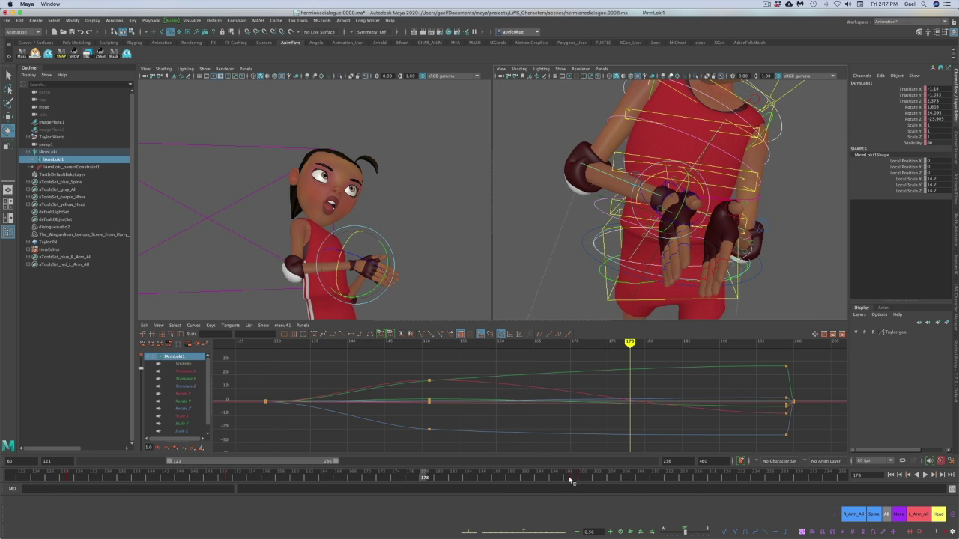
pyautogui.moveTo(574, 479); pyautogui.dragTo(436, 487)
pyautogui.press('s')
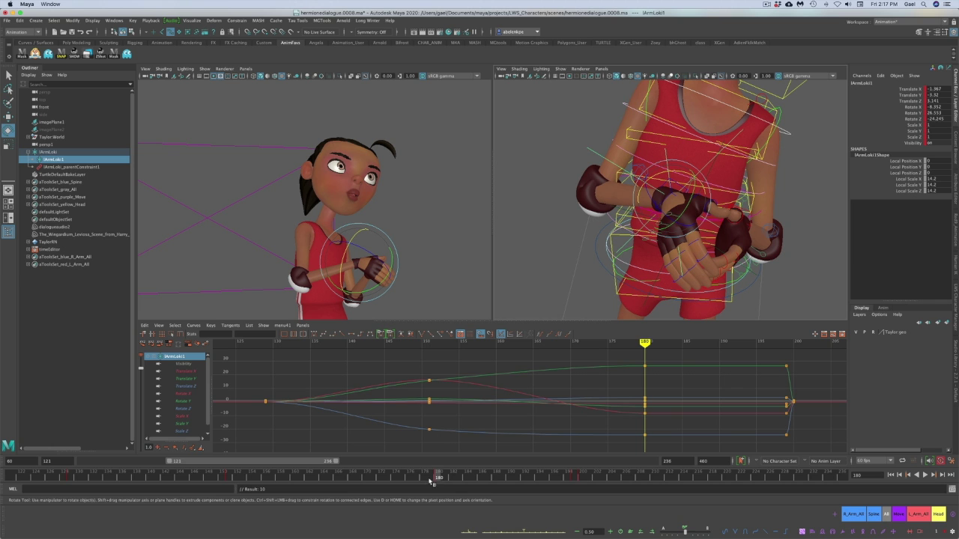
pyautogui.moveTo(431, 480)
pyautogui.mouseDown()
pyautogui.moveTo(318, 479)
pyautogui.moveTo(437, 481)
pyautogui.mouseUp()
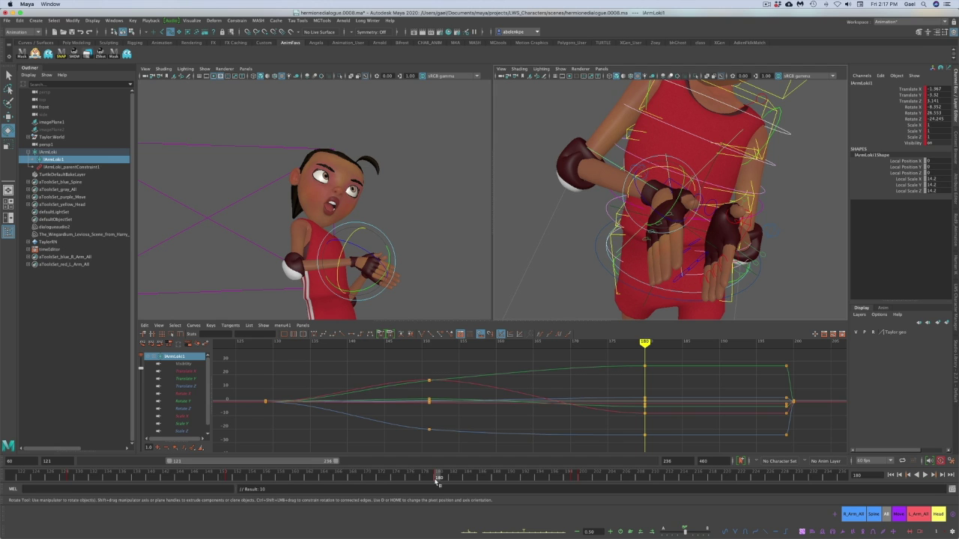
# - Copy lArmLoki1's frame 151 pose onto frame 180 and key it
pyautogui.click(228, 475)
pyautogui.moveTo(229, 476); pyautogui.dragTo(441, 480)
pyautogui.press('s')
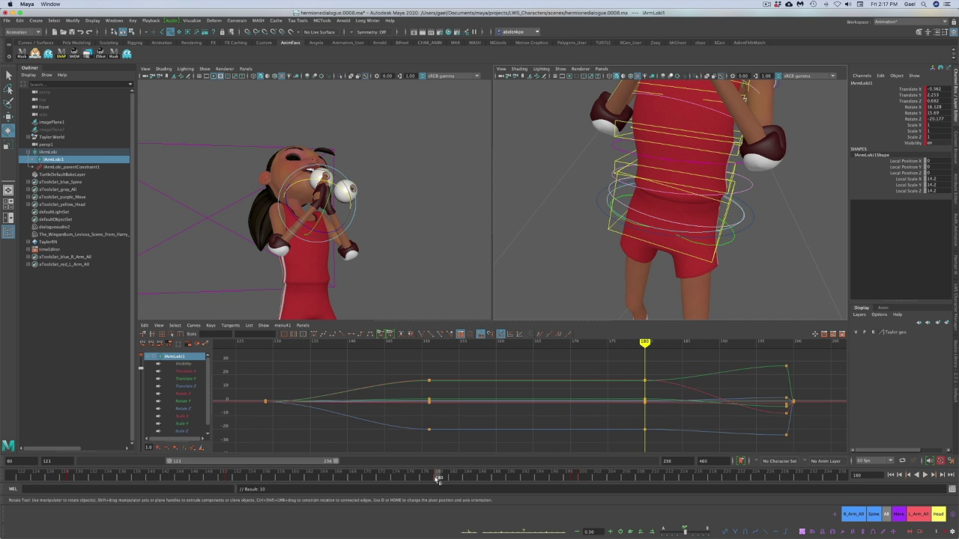
# - Review the clasped-hand motion by scrubbing to frame 180 and on to frame 199
pyautogui.moveTo(411, 480); pyautogui.dragTo(436, 482)
pyautogui.keyDown('alt'); pyautogui.moveTo(659, 240); pyautogui.dragTo(698, 250); pyautogui.keyUp('alt')
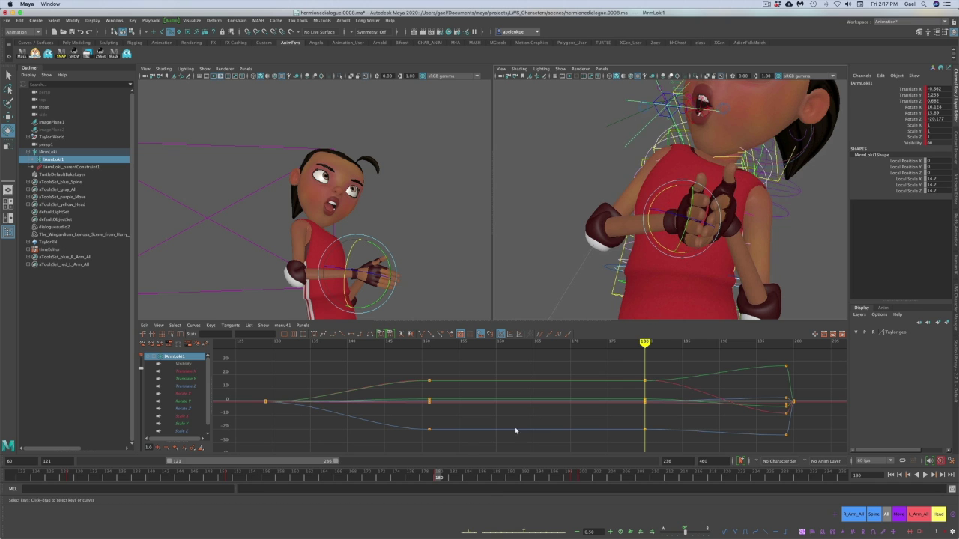
pyautogui.moveTo(440, 479); pyautogui.dragTo(566, 493)
pyautogui.moveTo(564, 478)
pyautogui.mouseDown()
pyautogui.moveTo(610, 475)
pyautogui.moveTo(532, 480)
pyautogui.moveTo(798, 476)
pyautogui.moveTo(697, 457)
pyautogui.moveTo(499, 470)
pyautogui.moveTo(251, 444)
pyautogui.moveTo(464, 411)
pyautogui.moveTo(66, 483)
pyautogui.moveTo(574, 481)
pyautogui.mouseUp()
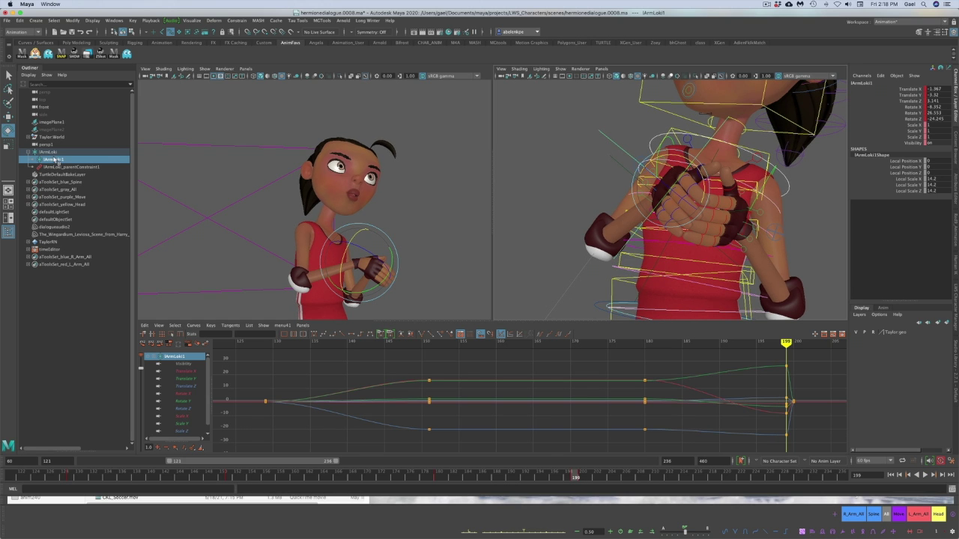
# - Deselect lArmLoki1 and save the scene under its current file name
pyautogui.click(55, 163)
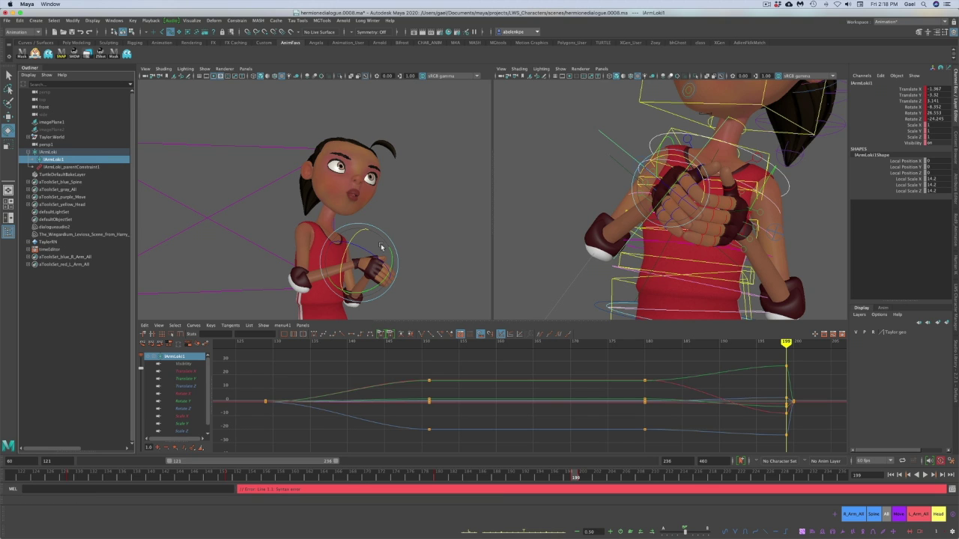
pyautogui.click(250, 145)
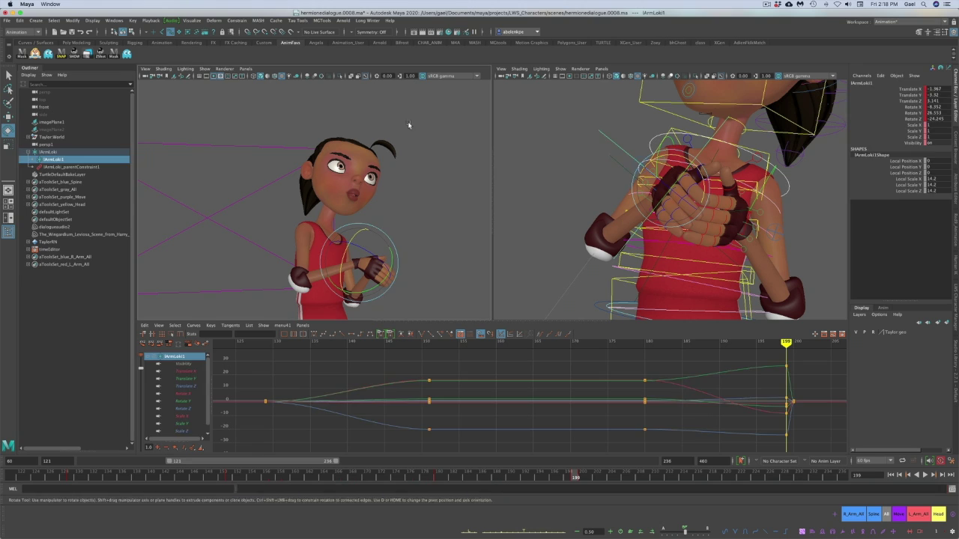
pyautogui.click(9, 21)
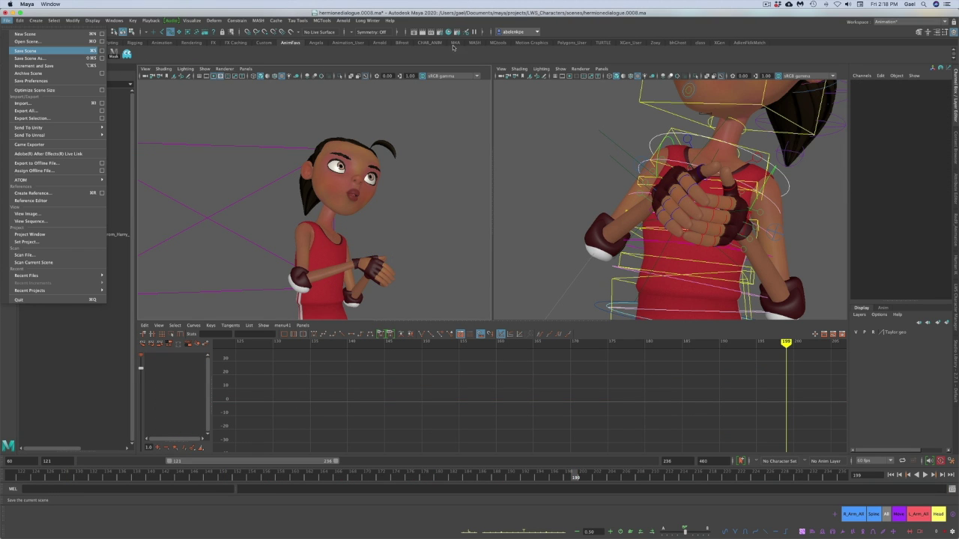
pyautogui.press('Return')
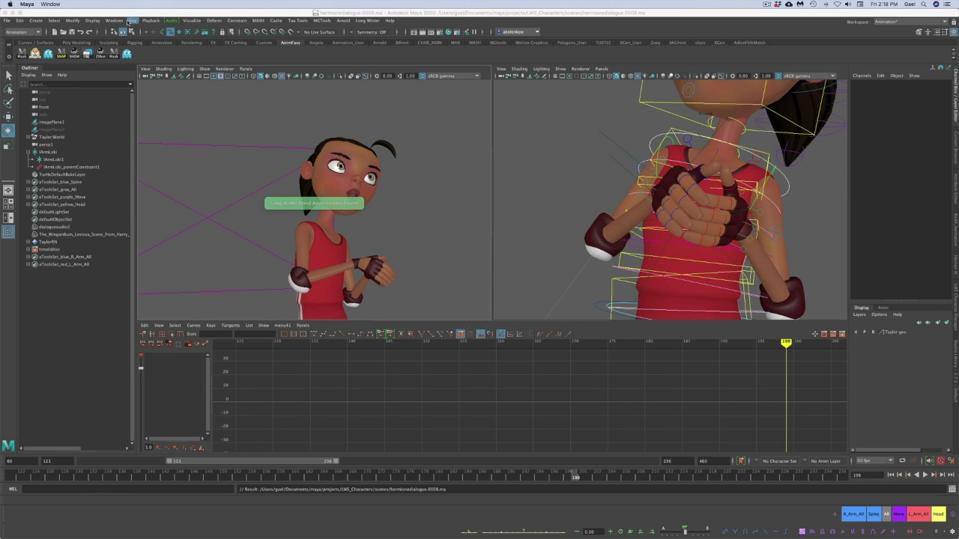